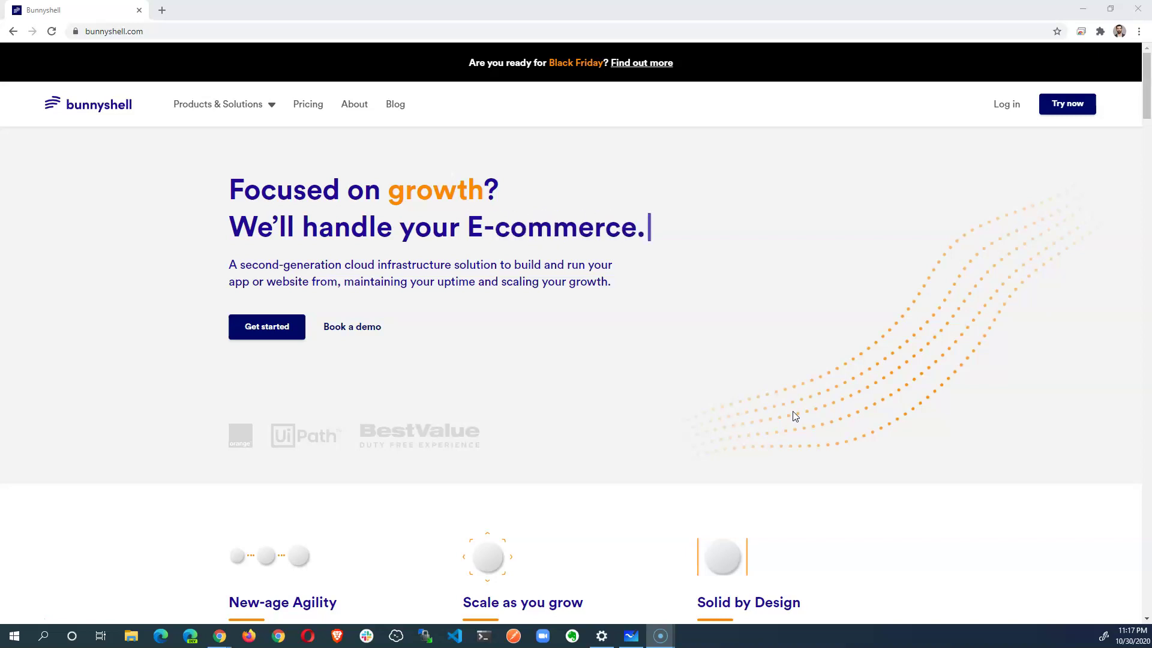
- Log in to the Bunnyshell account with the saved credentials and switch to the DOvelopers organization
left_click(1006, 104)
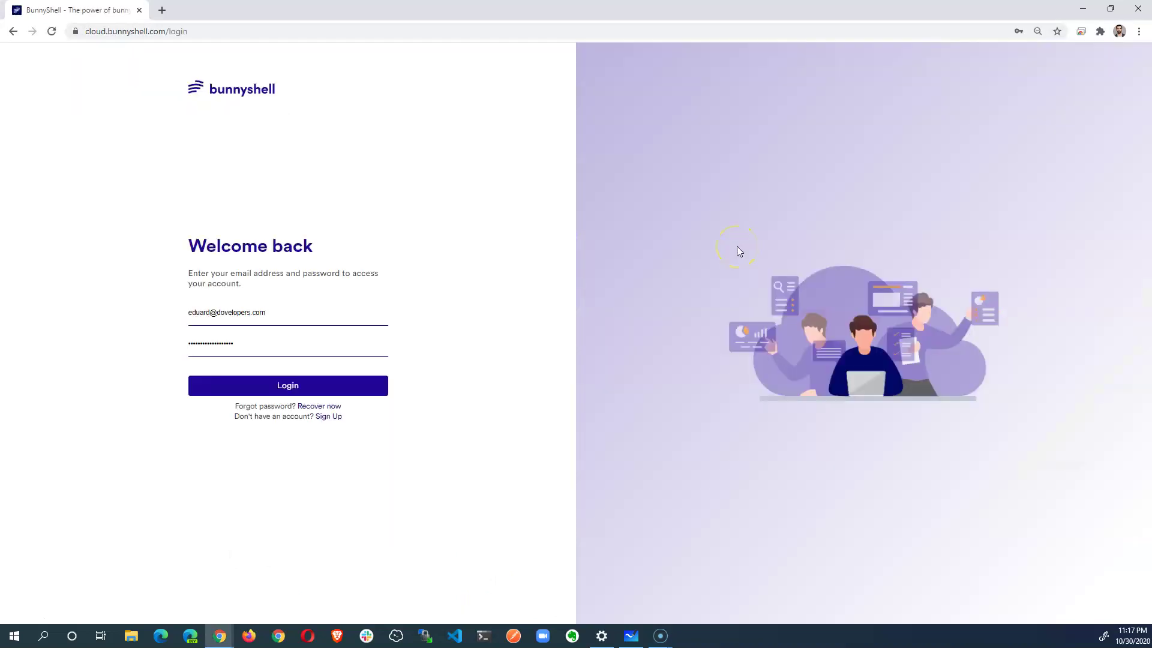
left_click(289, 387)
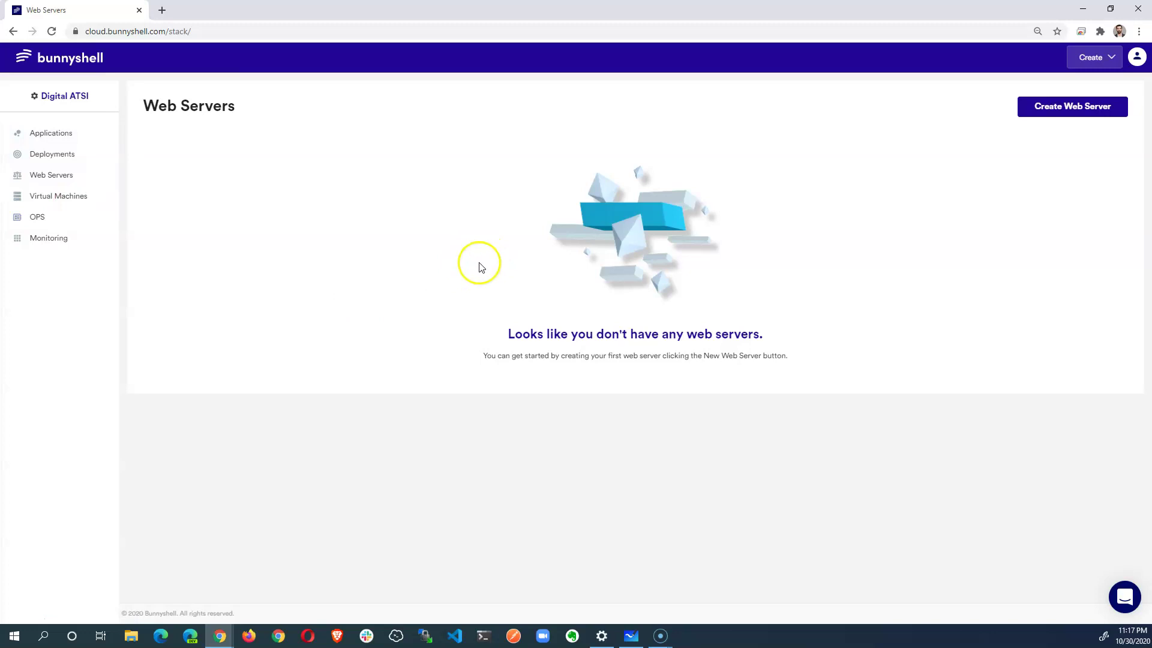
left_click(1137, 58)
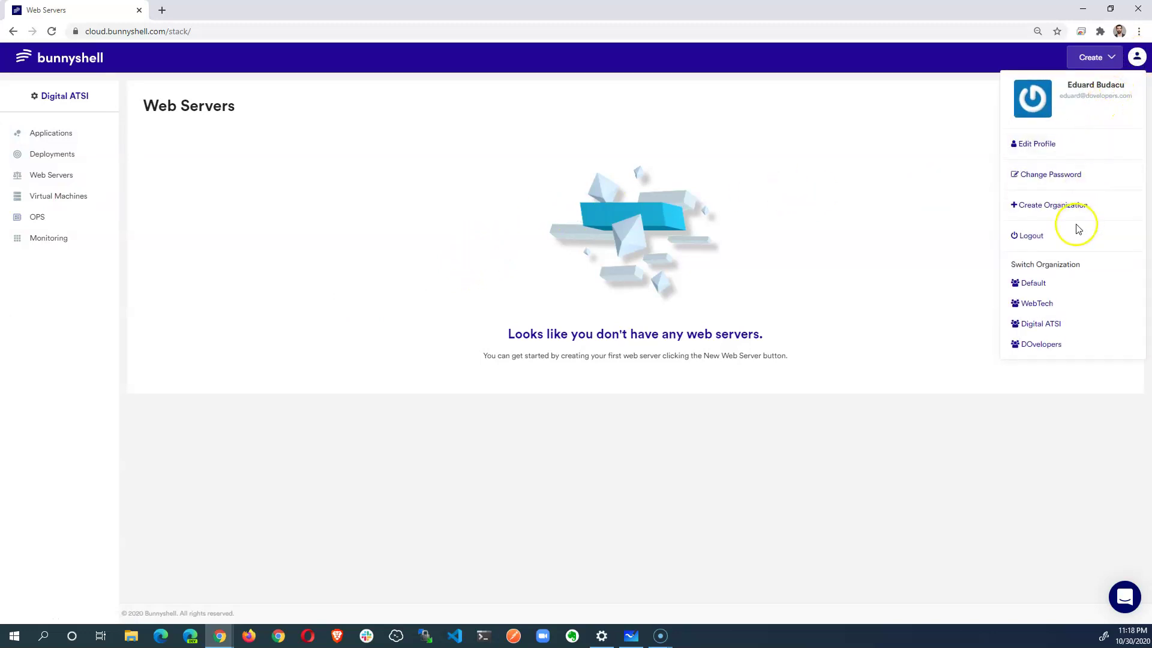
left_click(1043, 346)
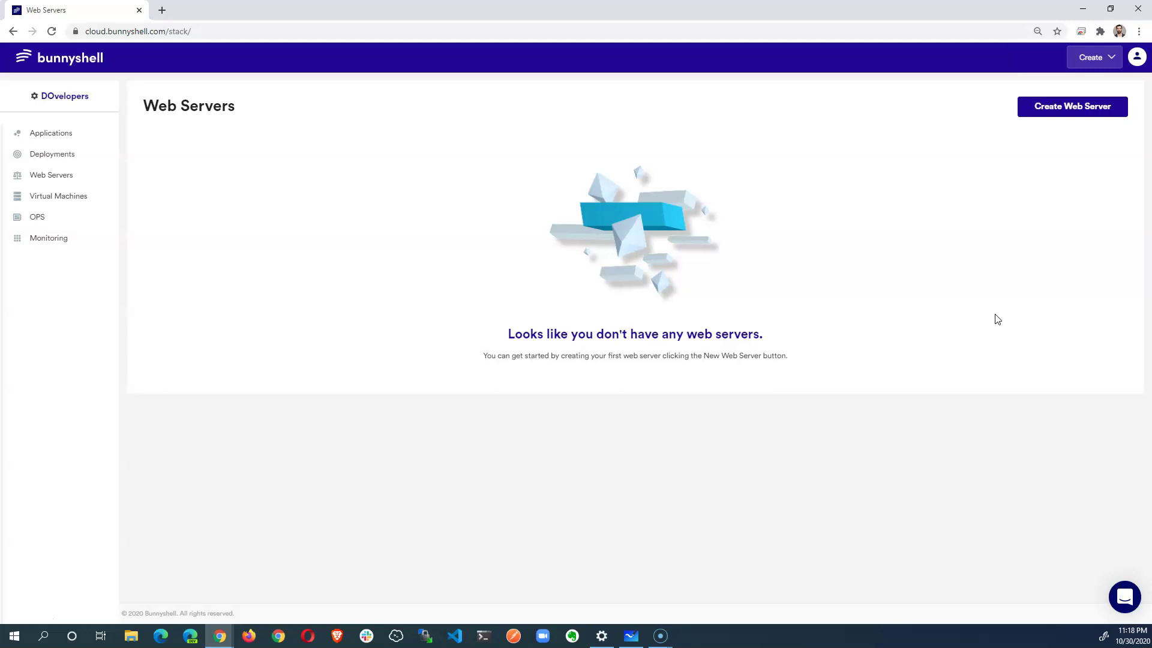
- Open the organization's cloud provider settings and the documentation on connecting DigitalOcean
left_click(69, 98)
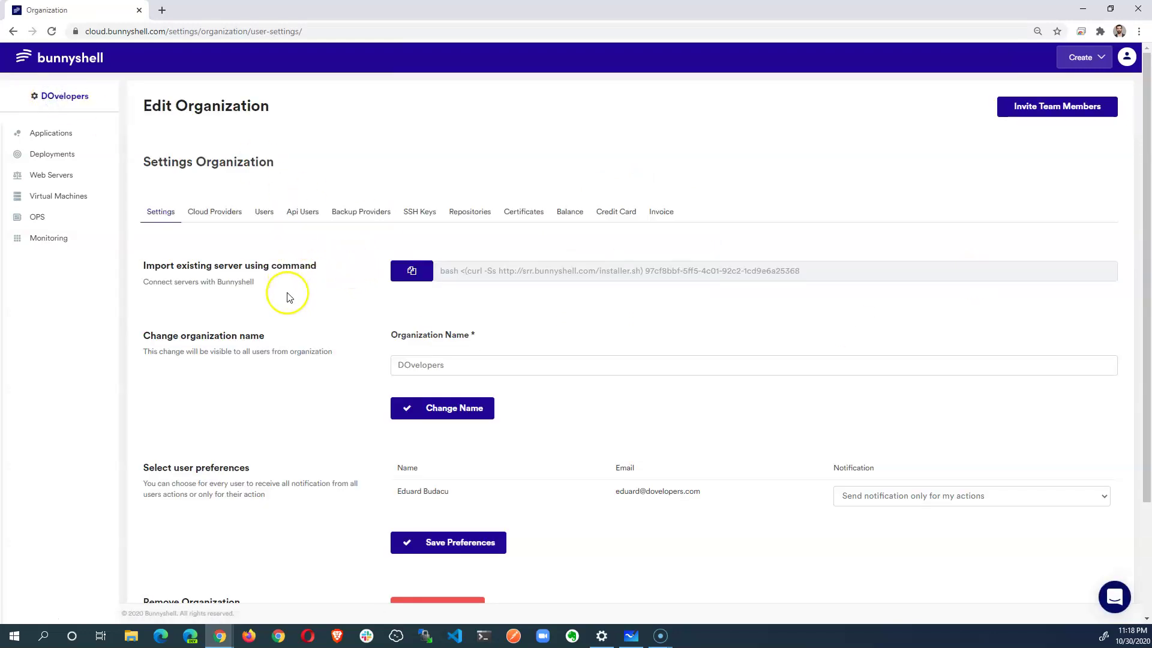
left_click(215, 213)
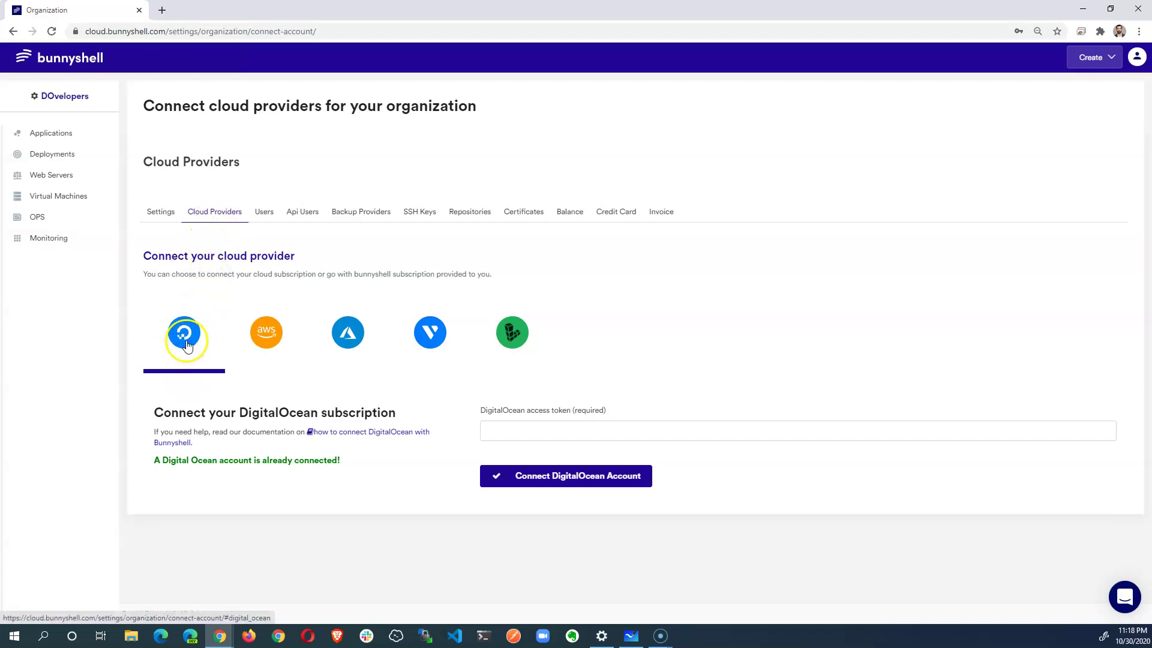
middle_click(382, 440)
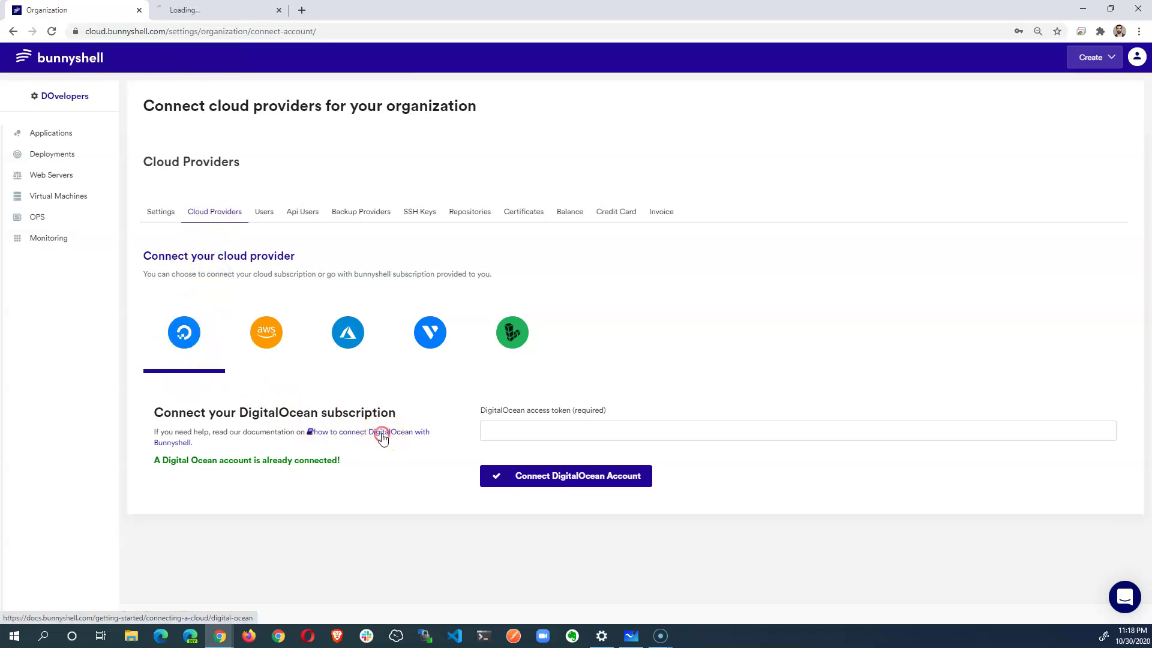
left_click(202, 9)
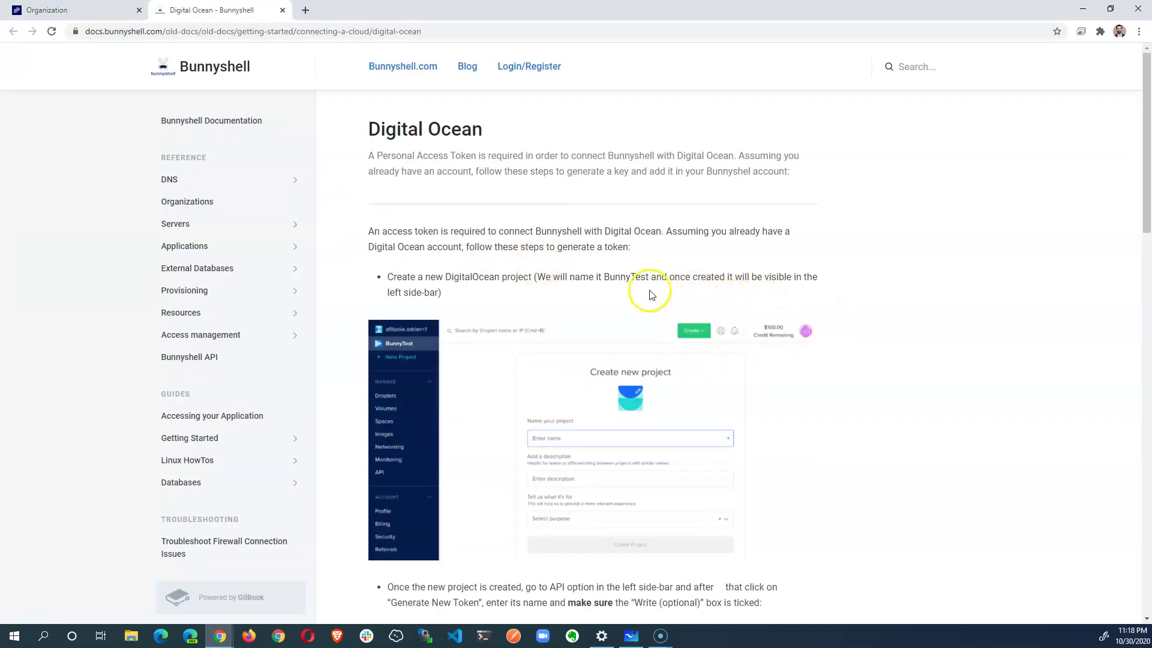
- Read the guide's steps for creating a DigitalOcean project and access token, and return to the DigitalOcean provider settings
scroll(647, 294, "down", 2)
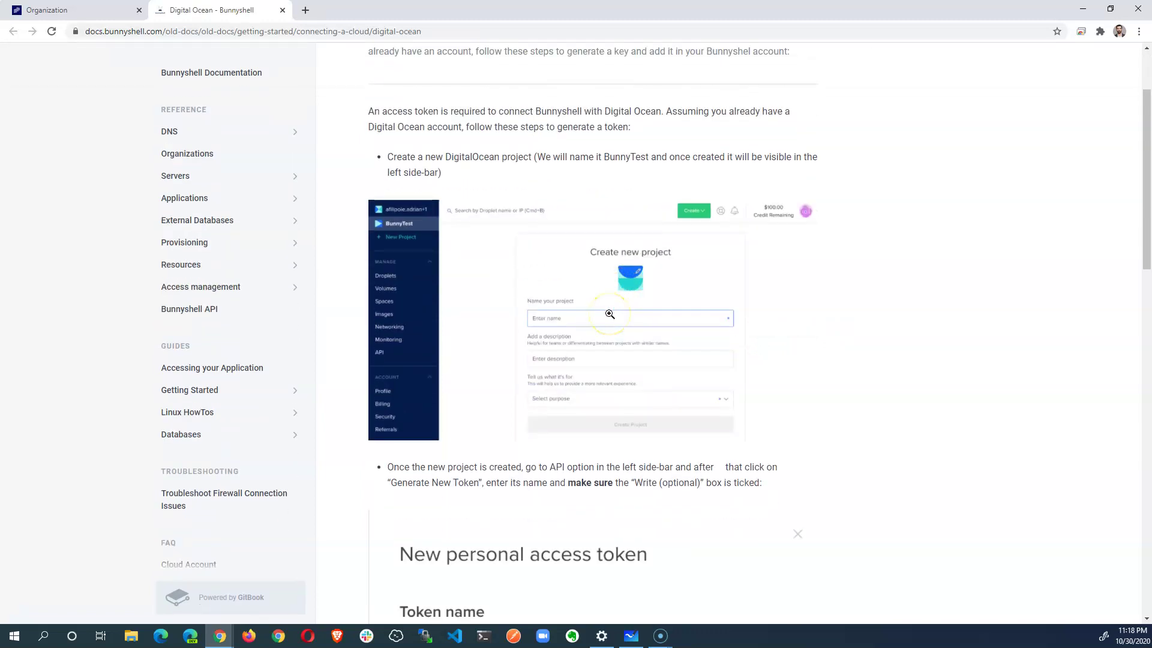
scroll(609, 314, "down", 4)
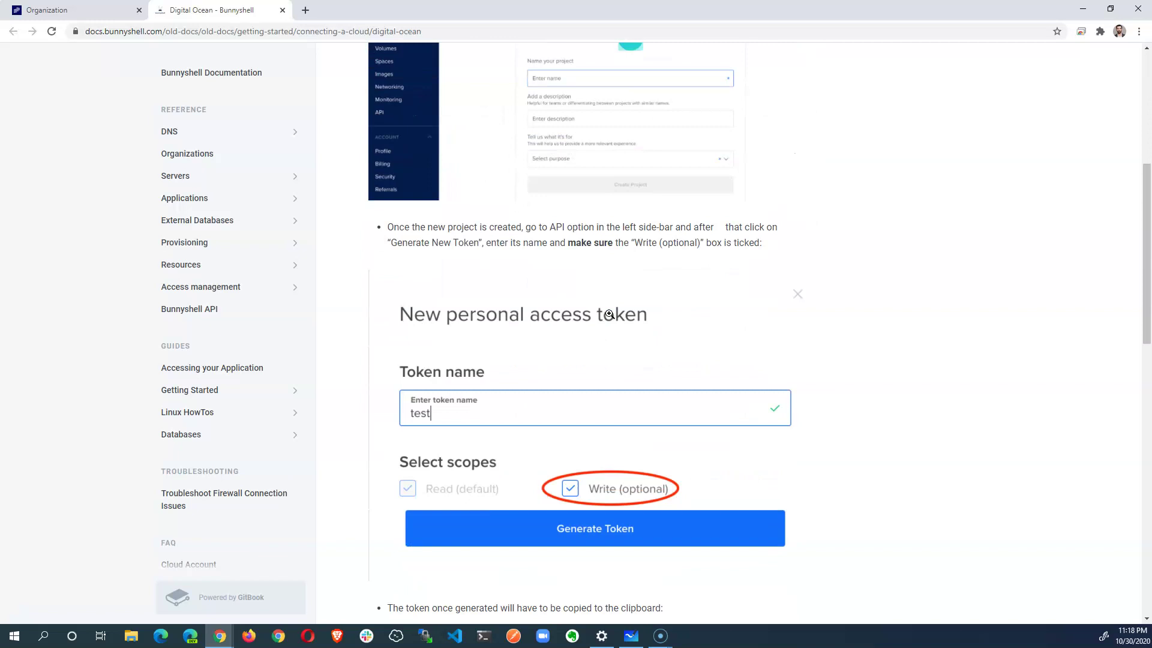
scroll(610, 314, "up", 3)
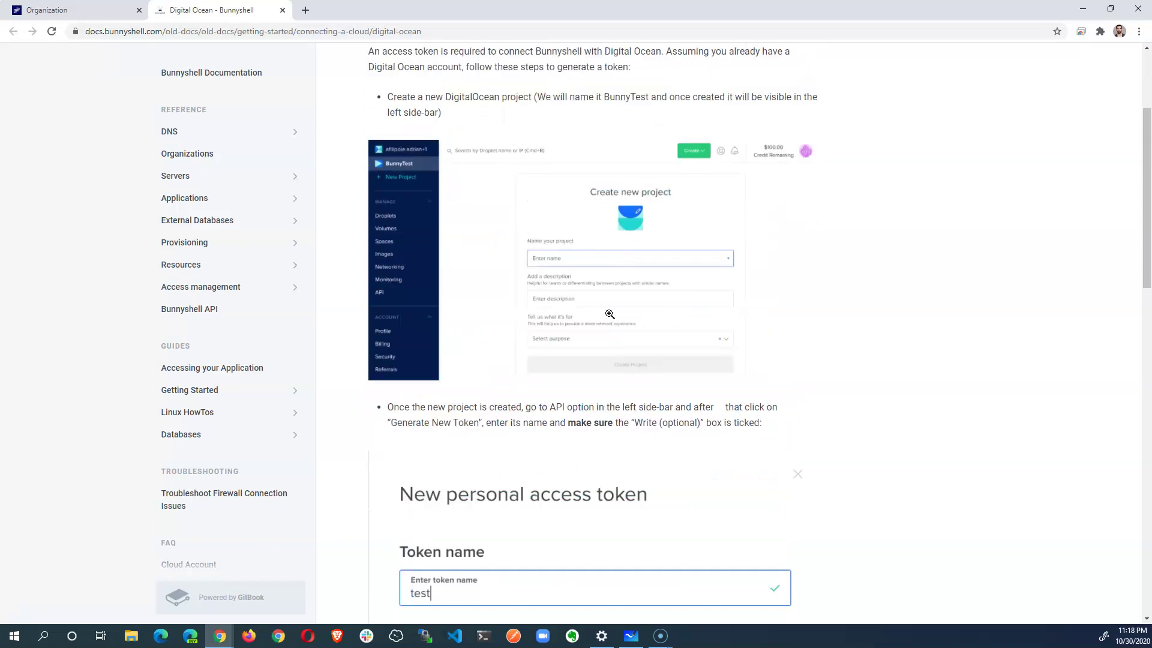
scroll(609, 314, "down", 3)
left_click(90, 10)
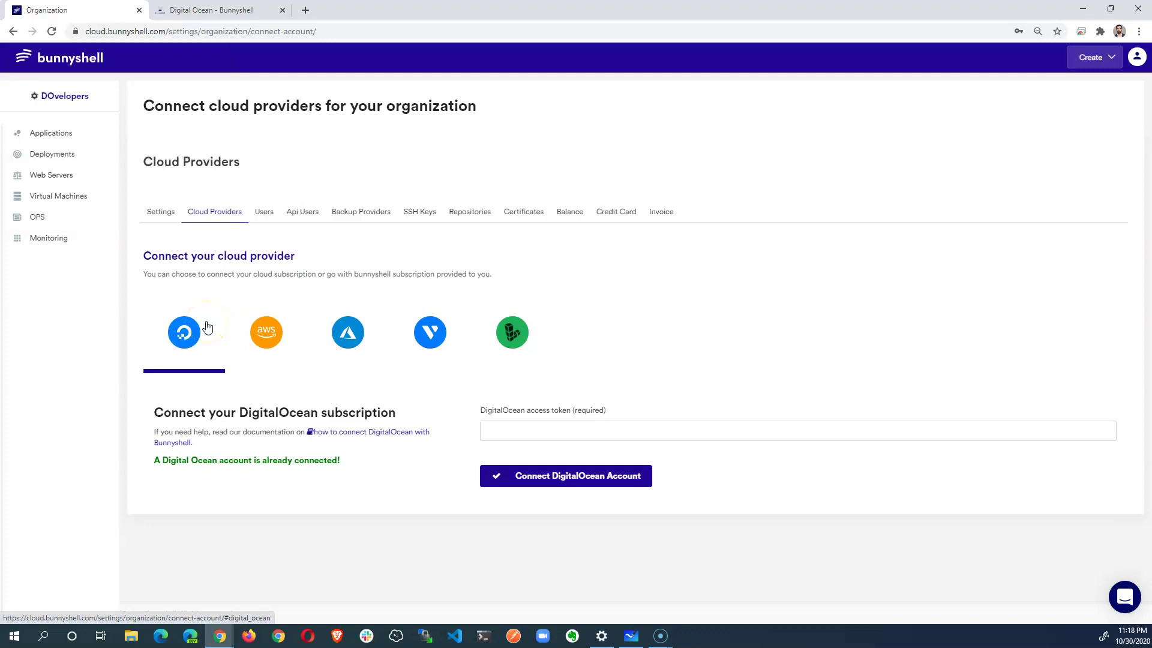
left_click(185, 314)
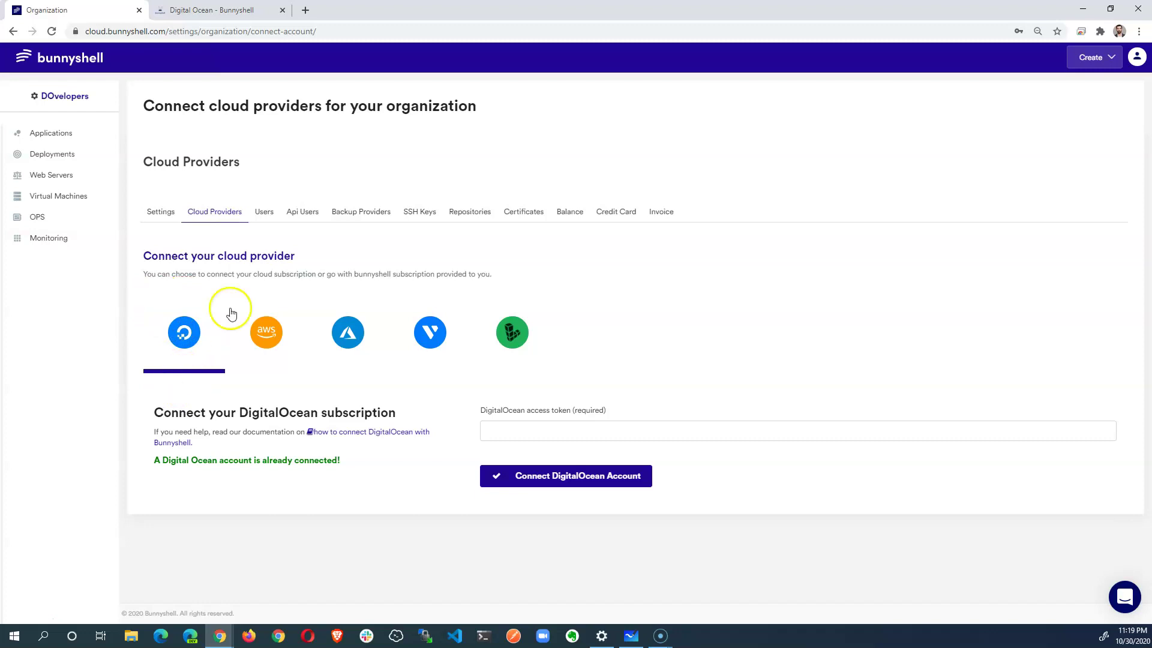
- Review the organization's members and its SSH keys
left_click(265, 216)
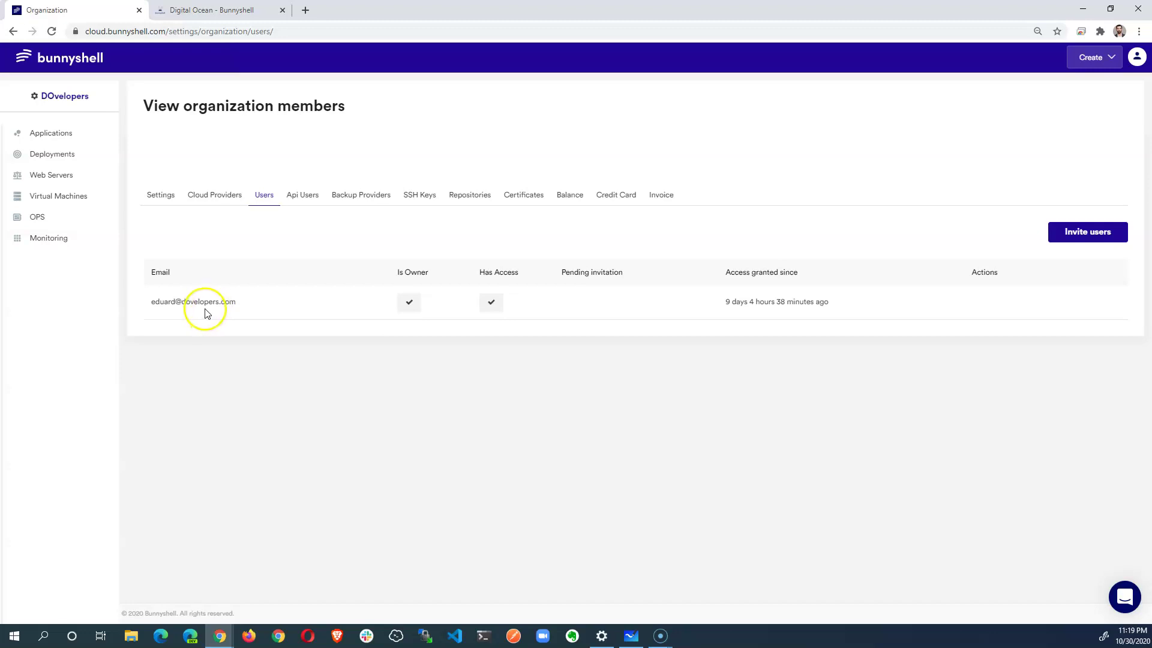
left_click(420, 195)
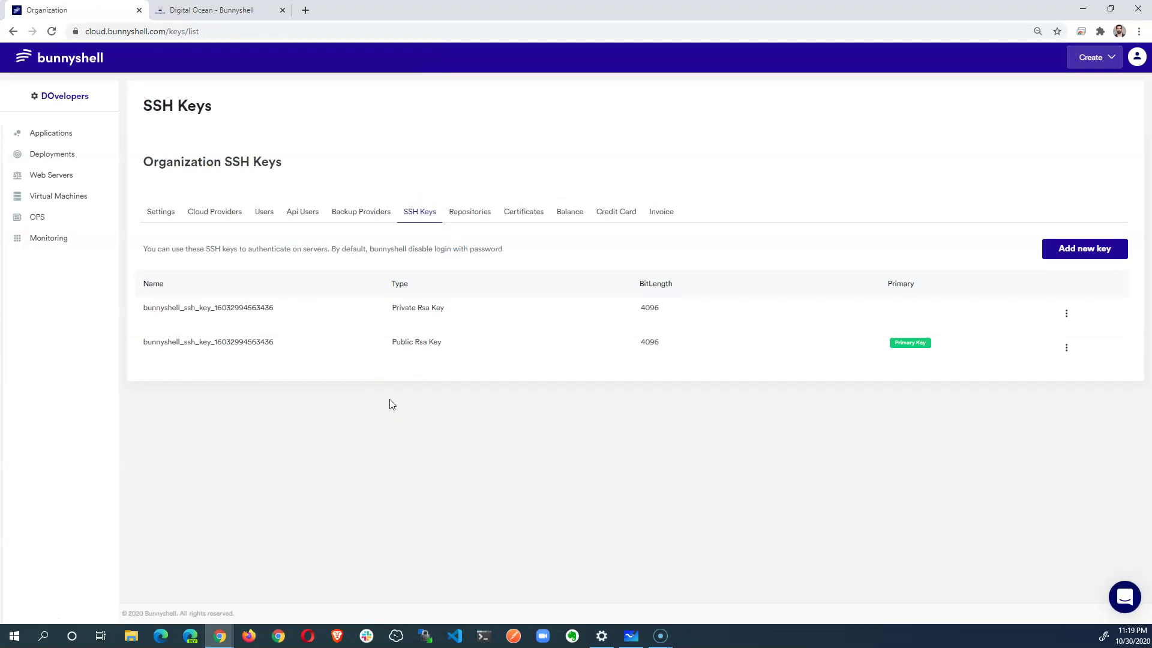
left_click(382, 402)
left_click(375, 387)
- Start a new application, look at the custom application types, and select WordPress among the CMS applications
left_click(64, 133)
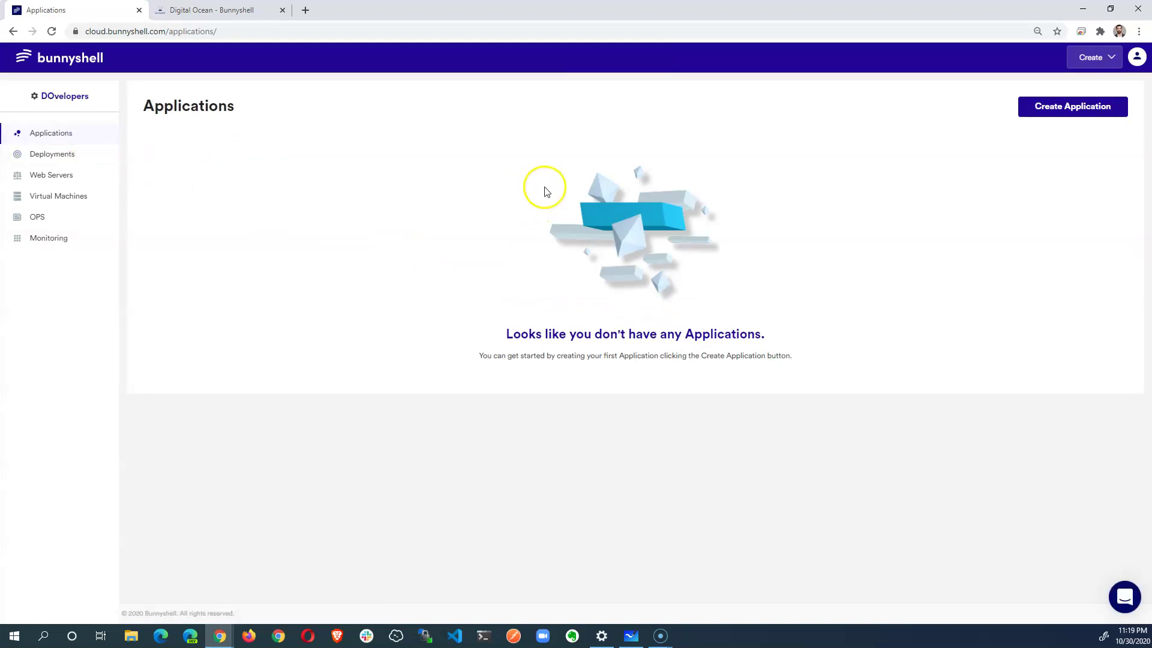
left_click(1063, 108)
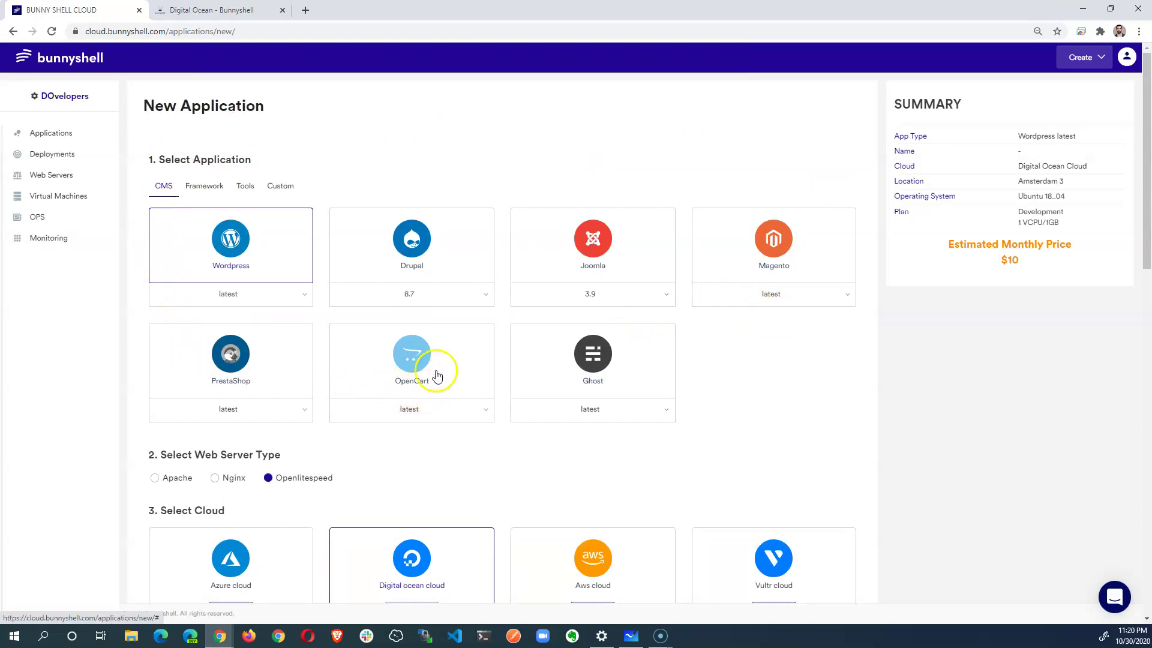
left_click(288, 186)
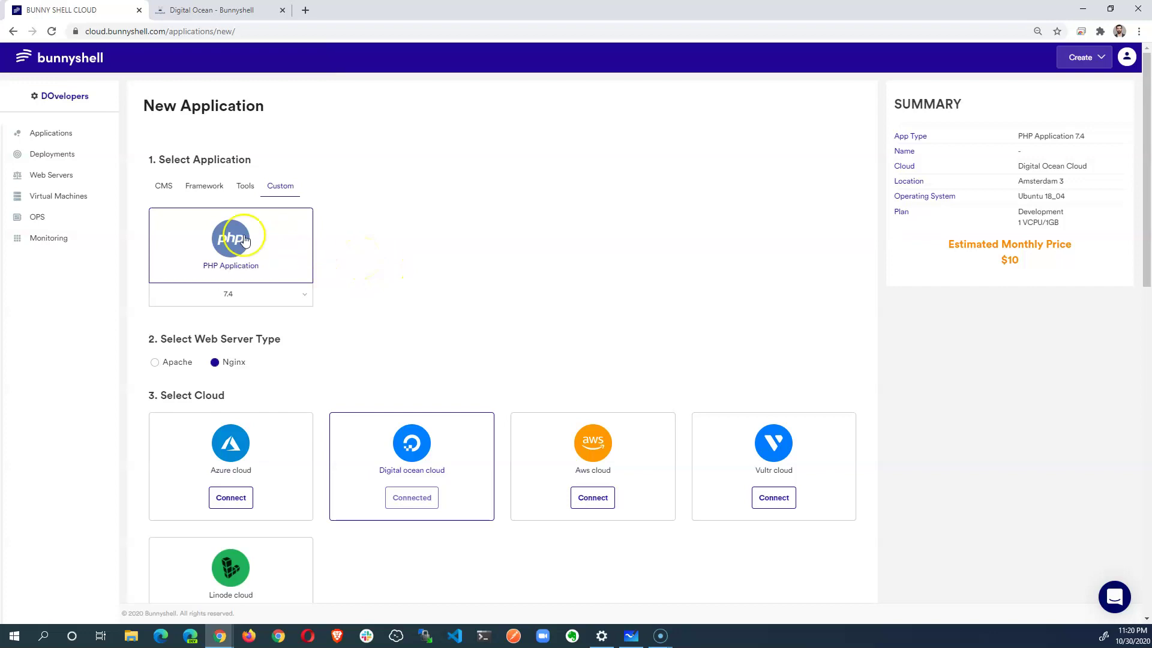
left_click(163, 186)
scroll(245, 262, "down", 2)
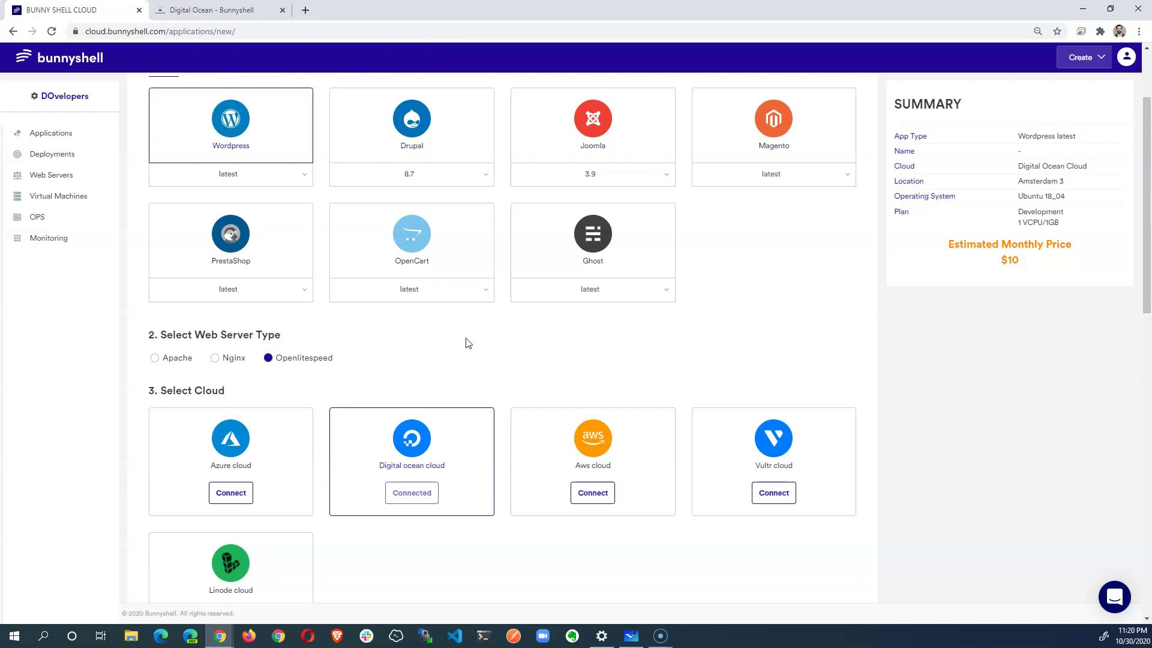
scroll(468, 343, "up", 2)
left_click(202, 273)
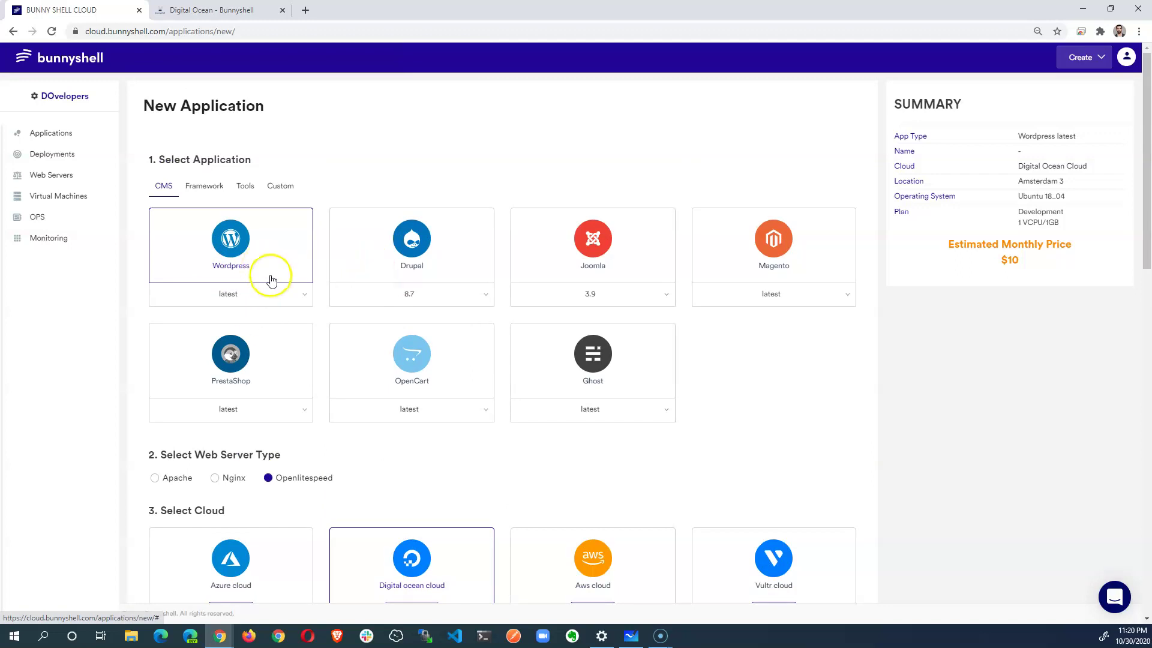
- Examine the web server, cloud, location, operating system and plan options for the new application
scroll(258, 390, "down", 1)
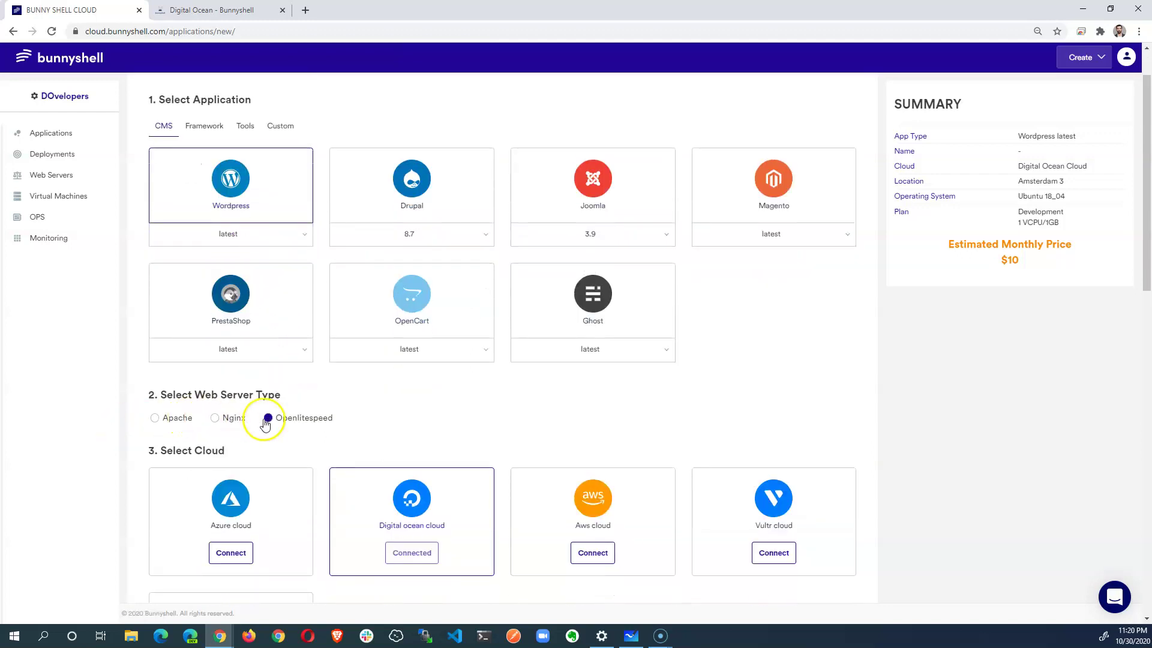
scroll(264, 415, "down", 2)
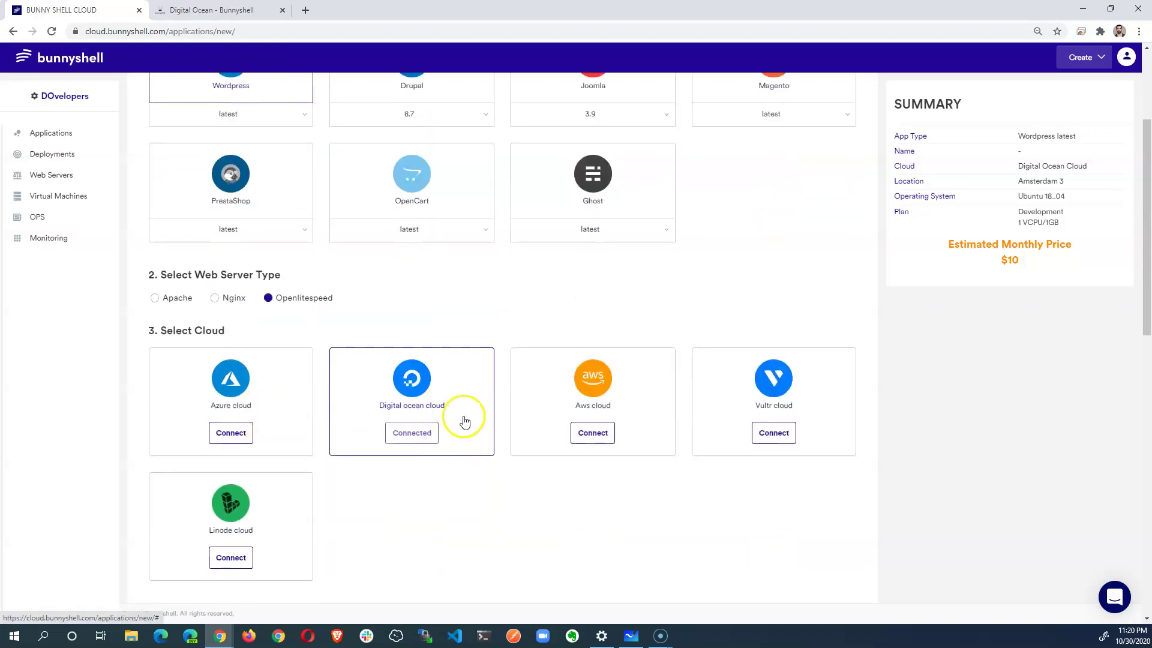
scroll(441, 425, "down", 3)
scroll(441, 426, "down", 1)
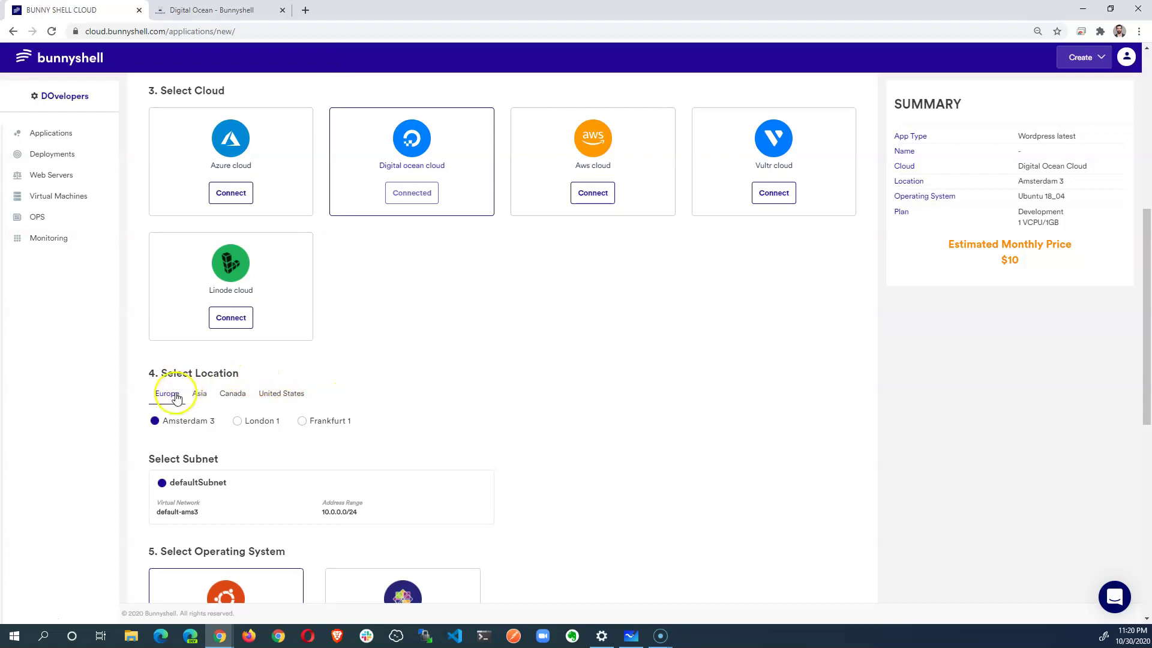
scroll(270, 437, "down", 1)
scroll(275, 436, "down", 3)
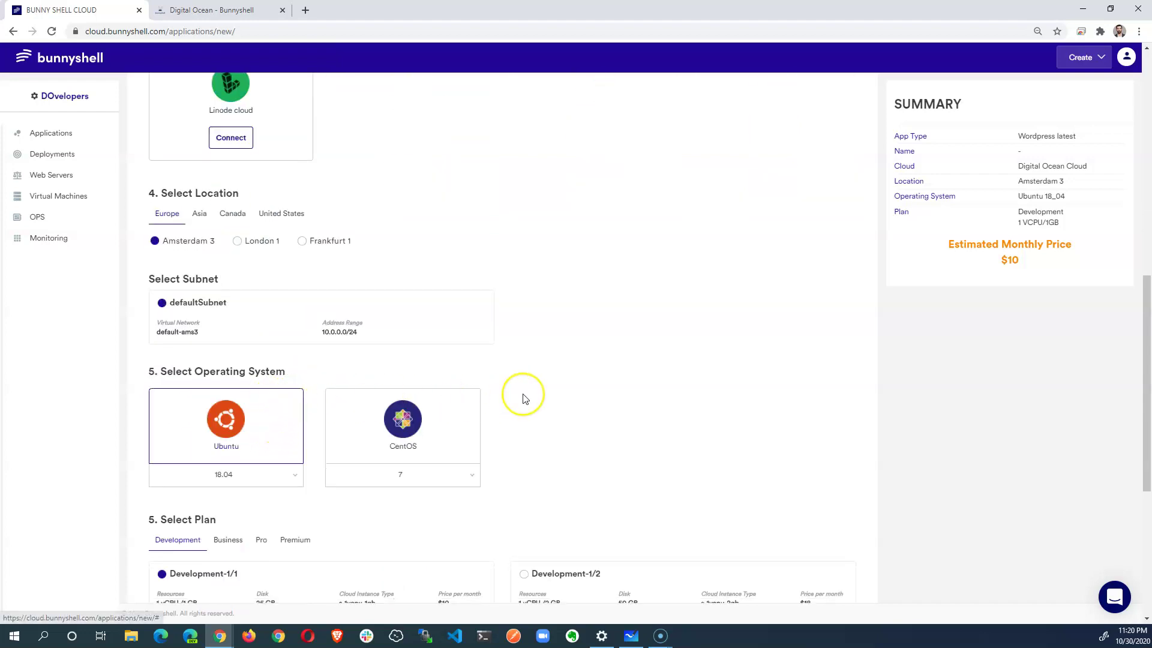
scroll(525, 399, "down", 2)
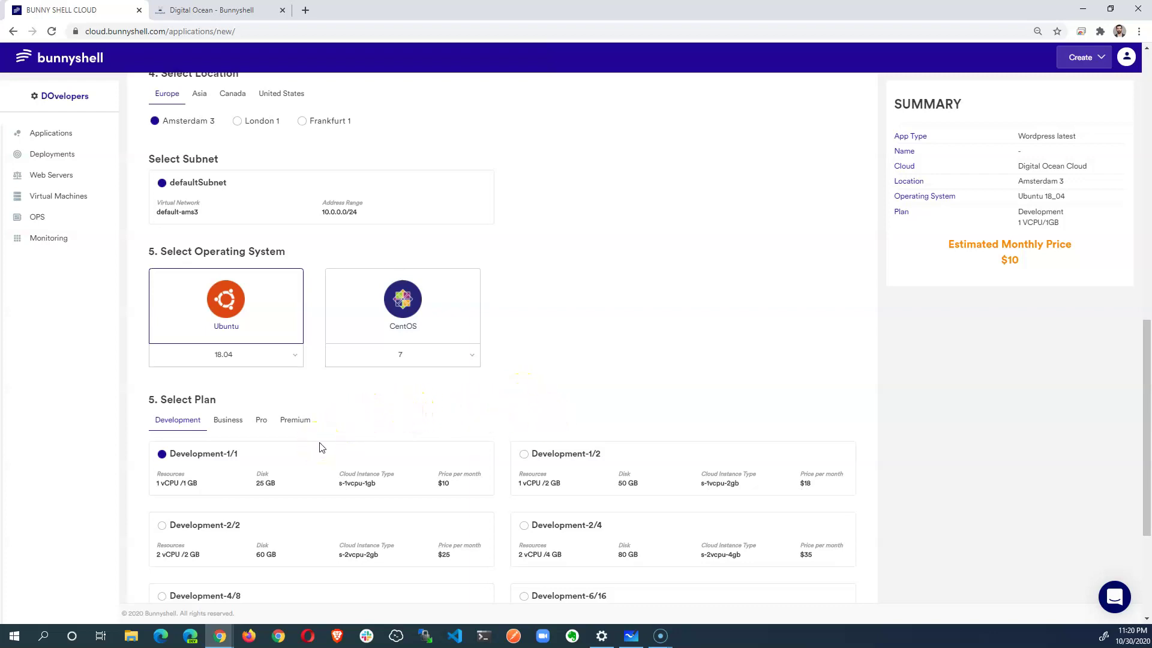
scroll(322, 447, "down", 2)
scroll(321, 445, "up", 7)
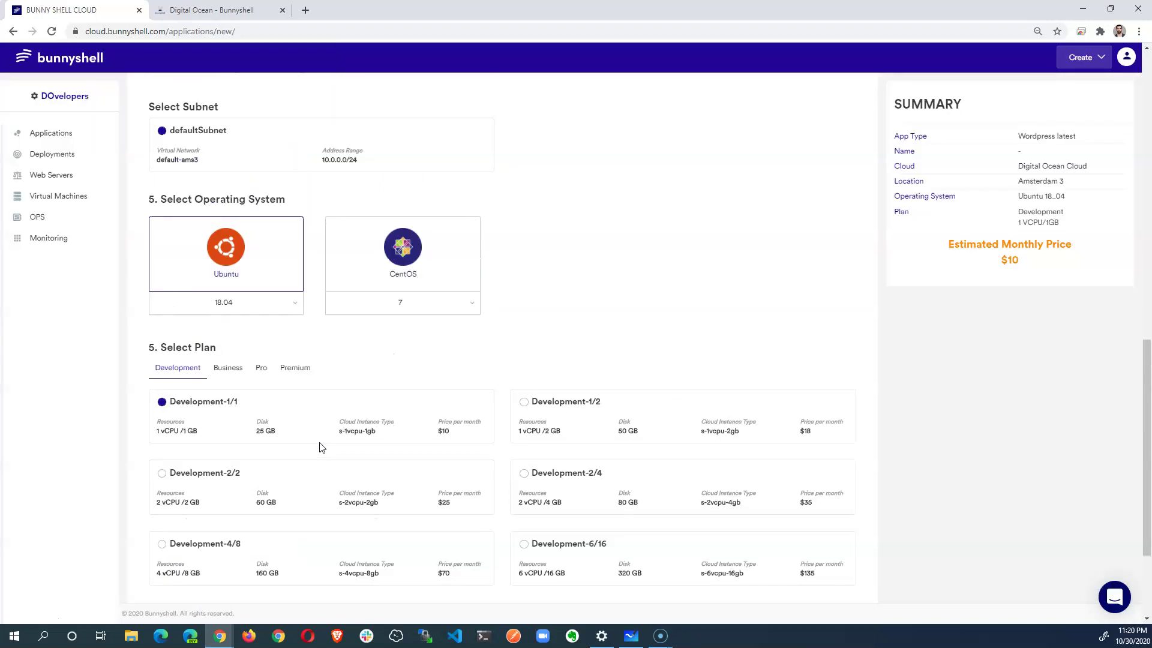
scroll(696, 460, "up", 7)
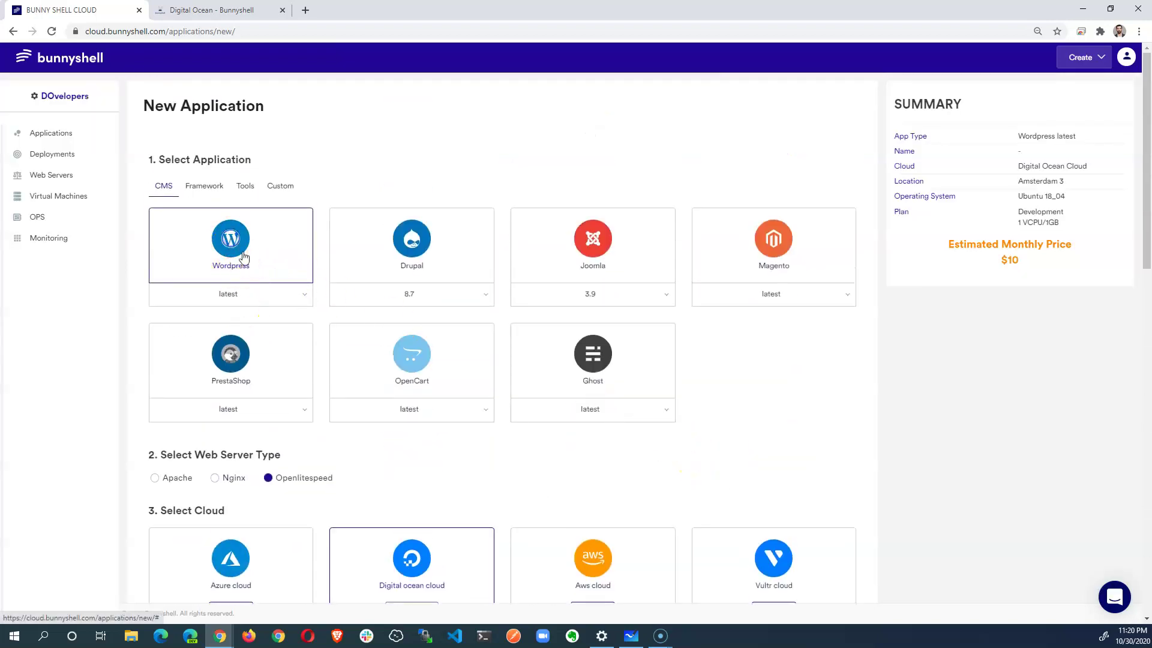
- Choose Frankfurt 1 in Europe as the location and Ubuntu as the operating system
scroll(283, 334, "down", 2)
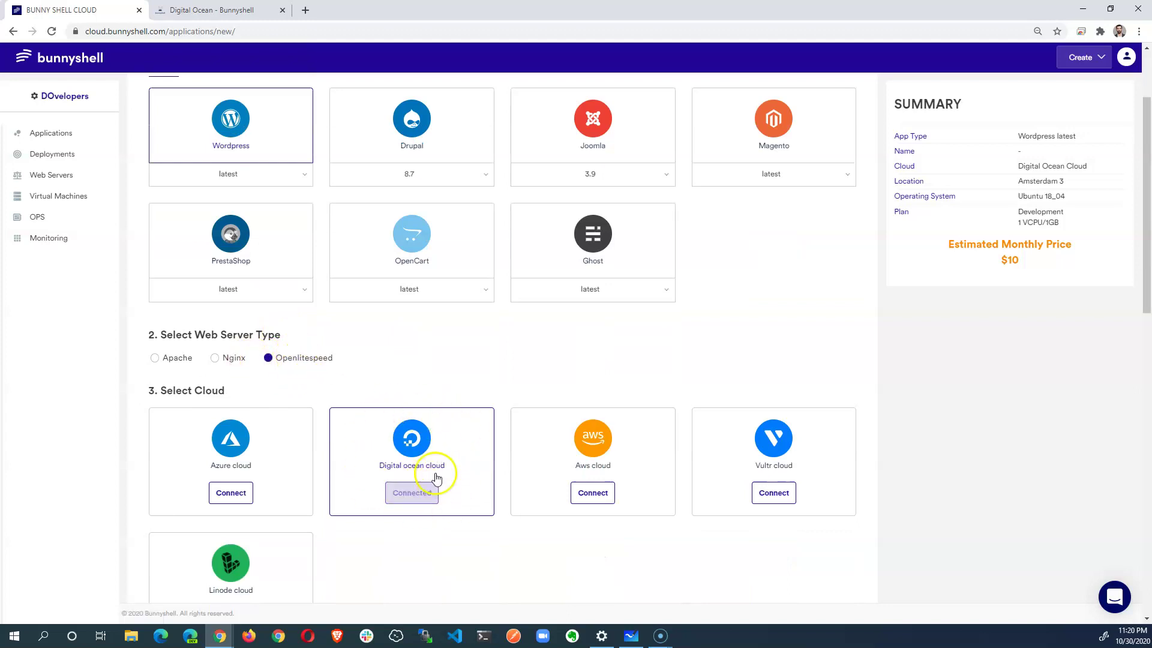
scroll(444, 470, "down", 4)
scroll(451, 470, "down", 1)
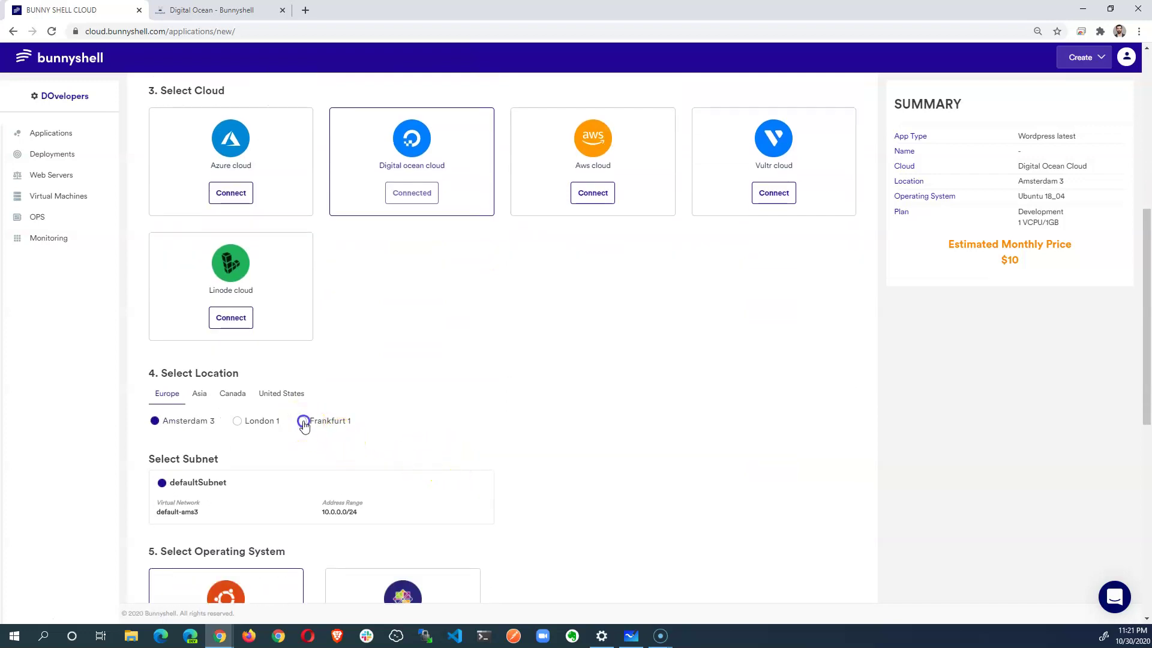
left_click(303, 422)
scroll(442, 442, "down", 2)
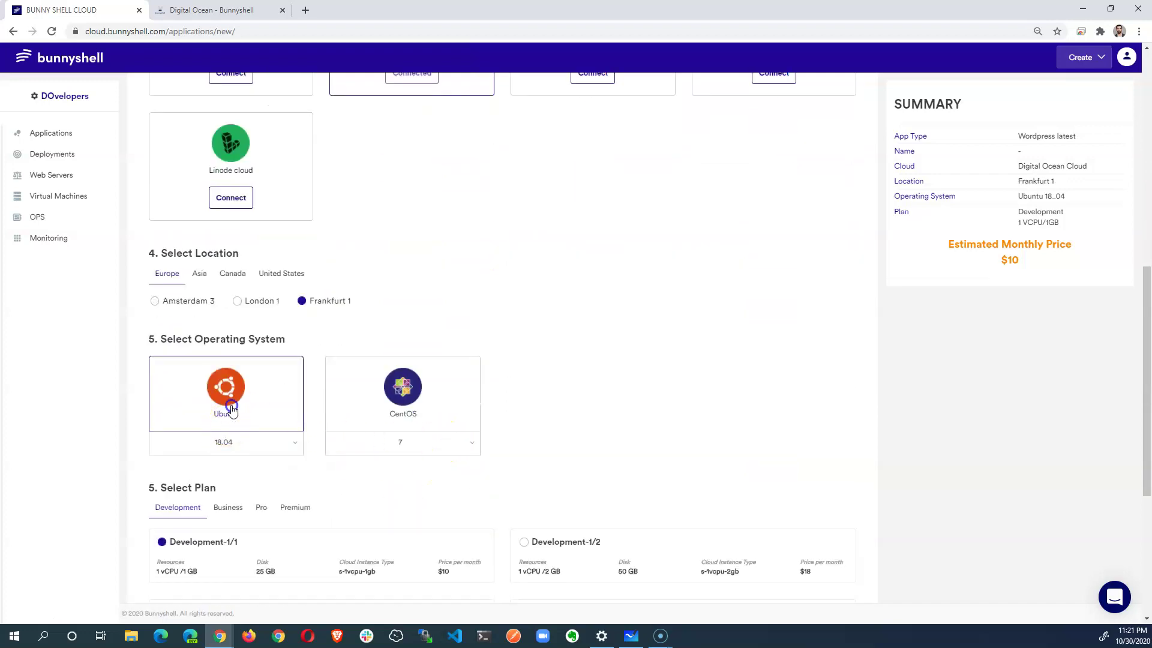
scroll(232, 408, "down", 2)
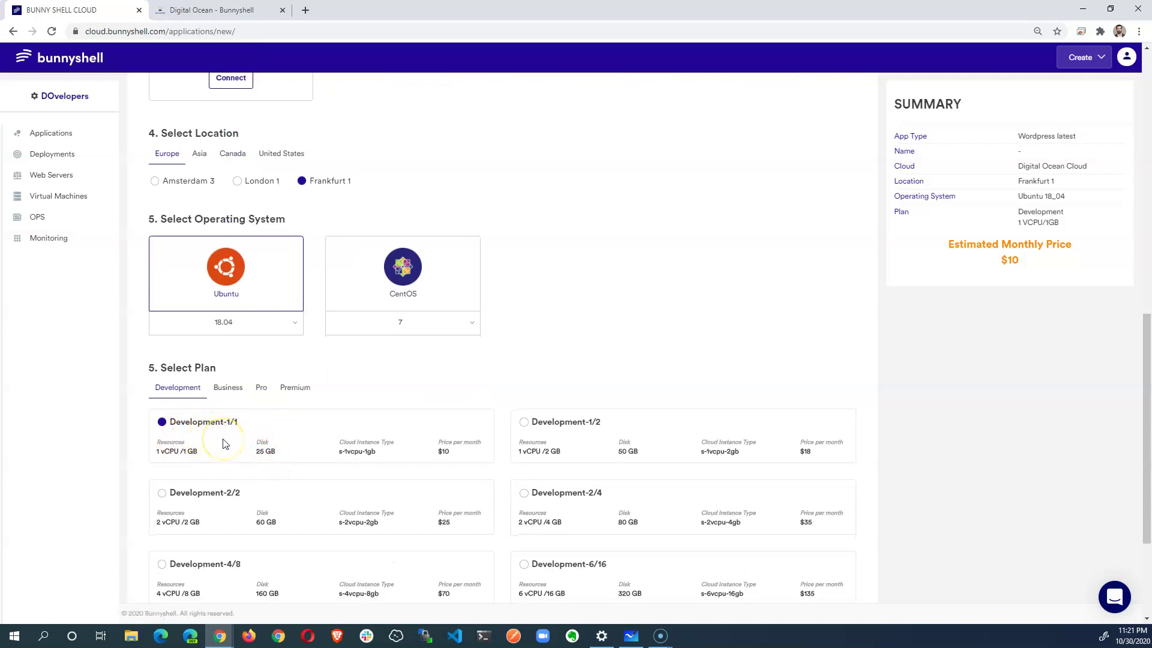
- Name the application demo-wordpress and create it
scroll(223, 444, "down", 3)
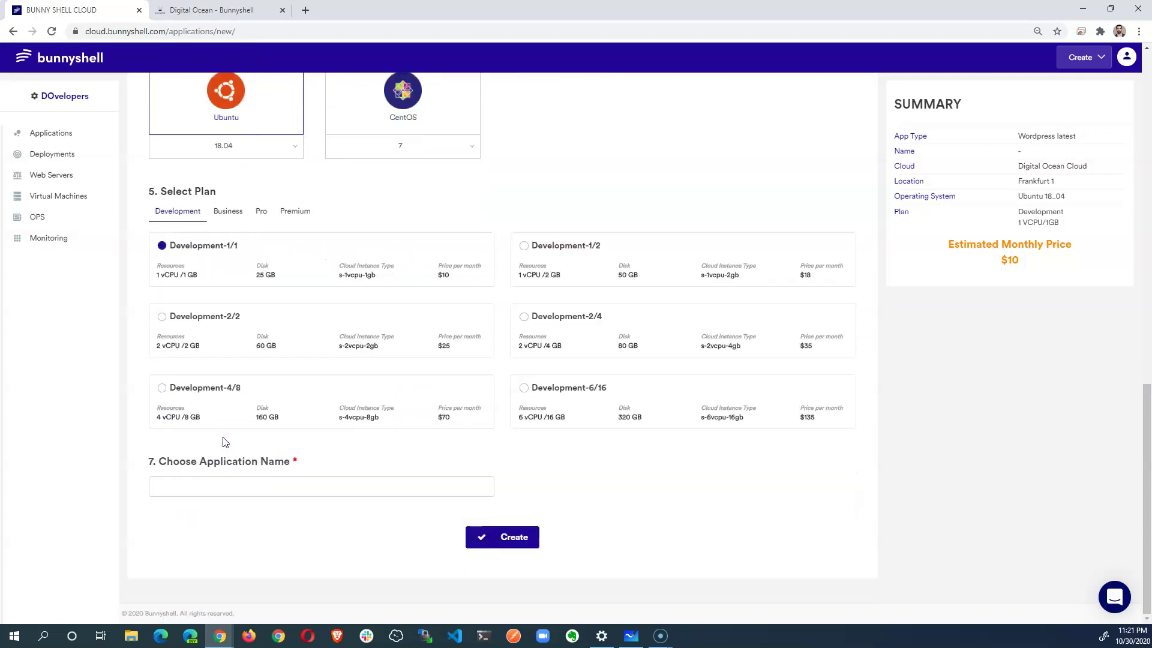
left_click(228, 483)
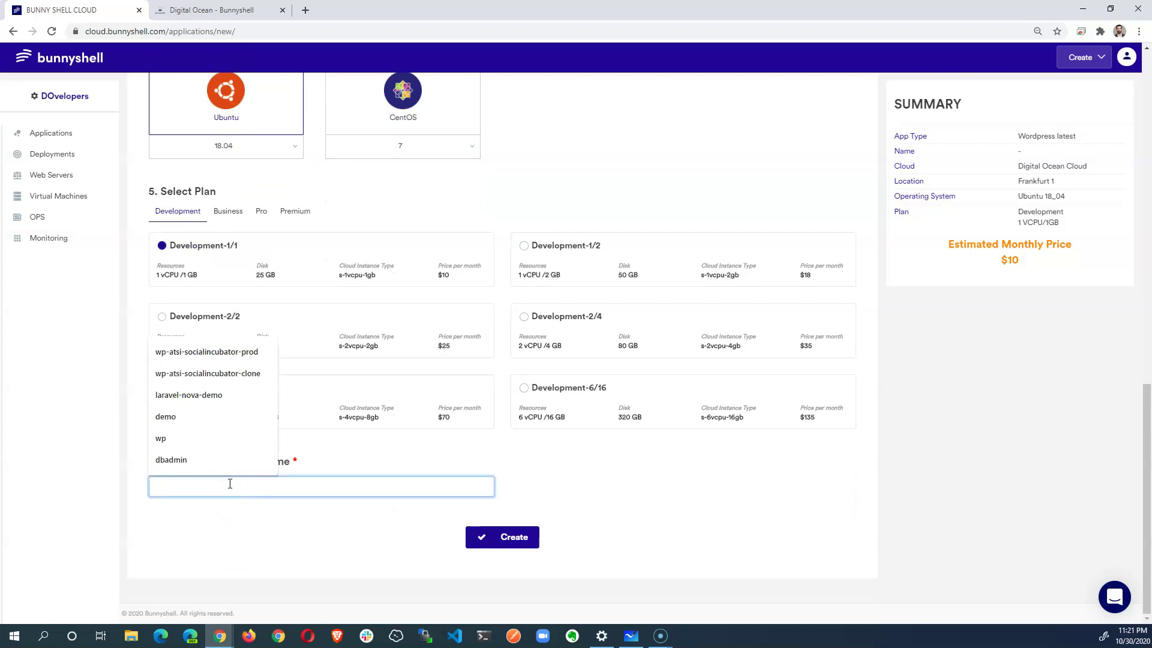
type("demo-wordpress")
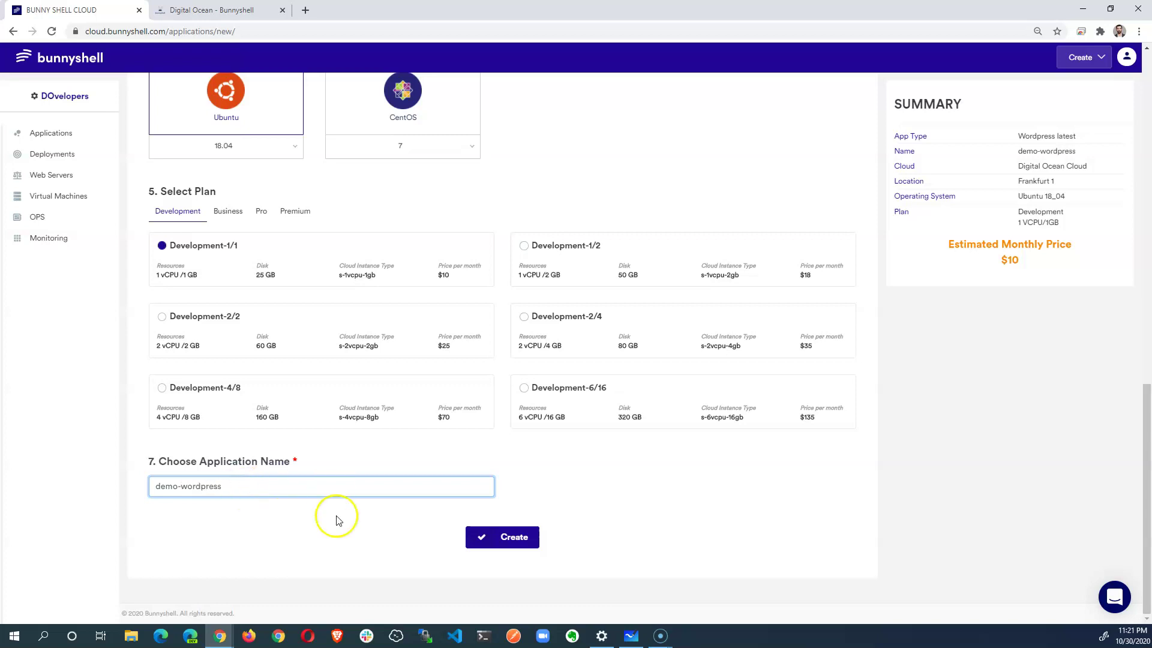
left_click(640, 474)
left_click(510, 542)
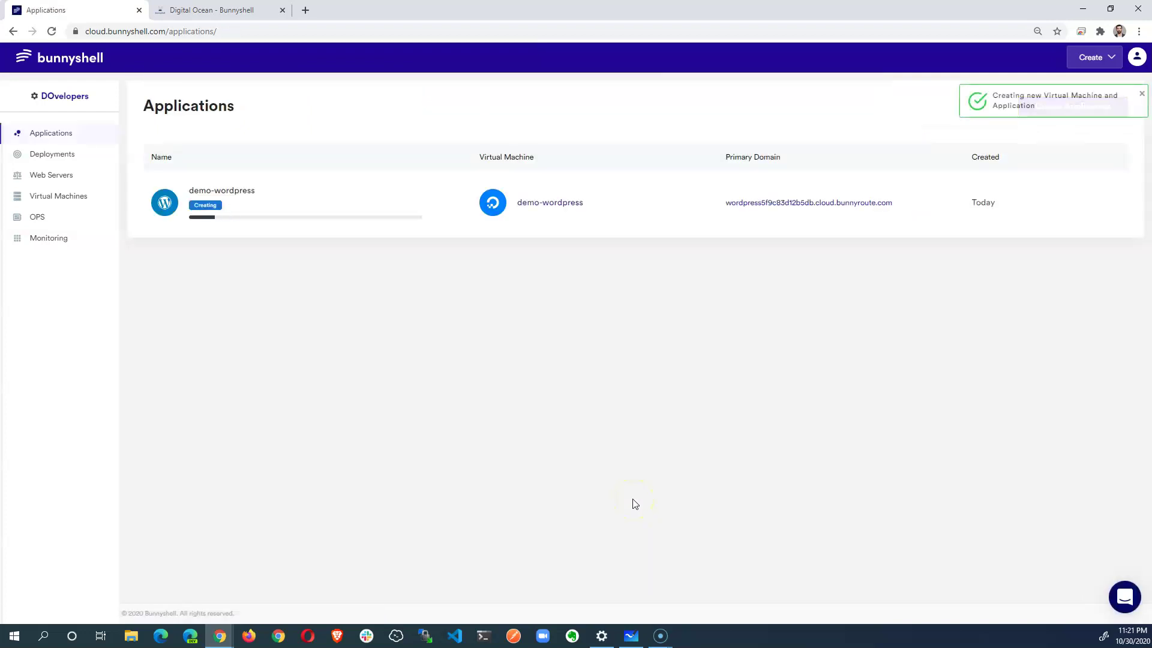
- Open digitalocean.com in a new browser tab and sign in to view the DOvelopers project's droplets
left_click(630, 494)
left_click(305, 10)
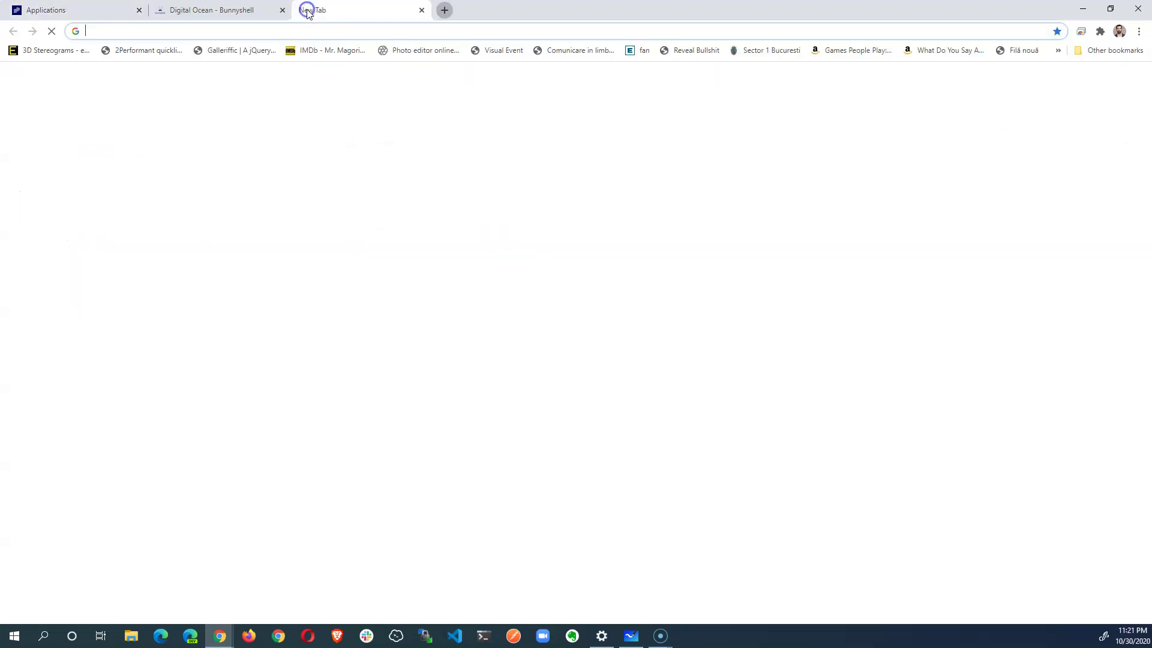
type("digital")
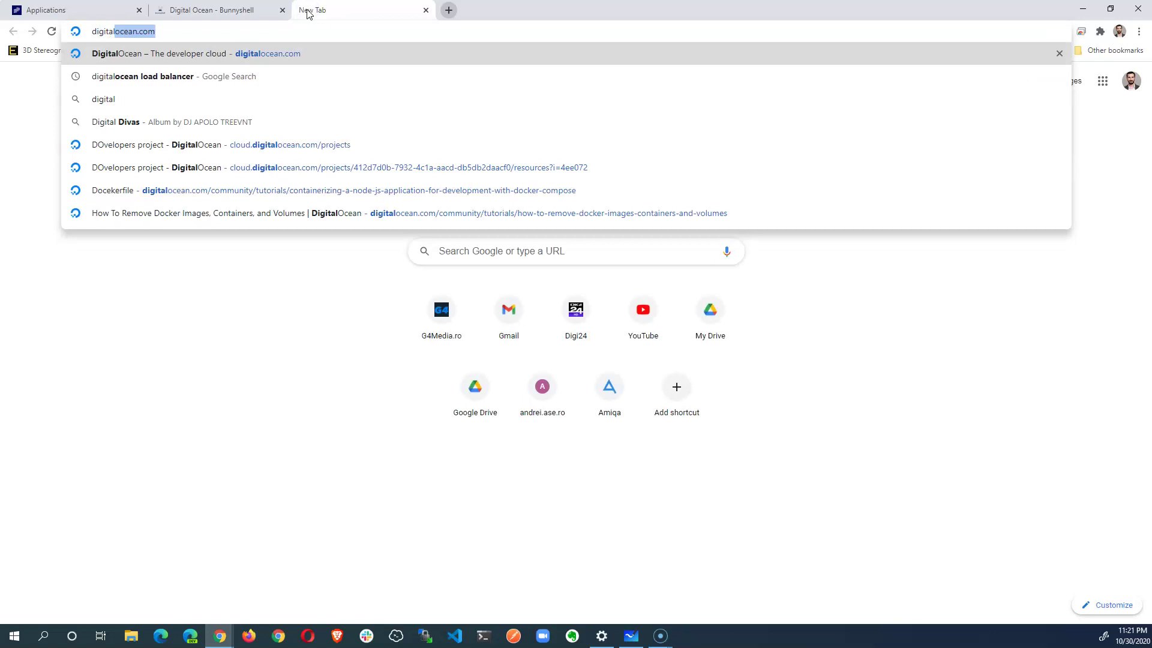
key("Return")
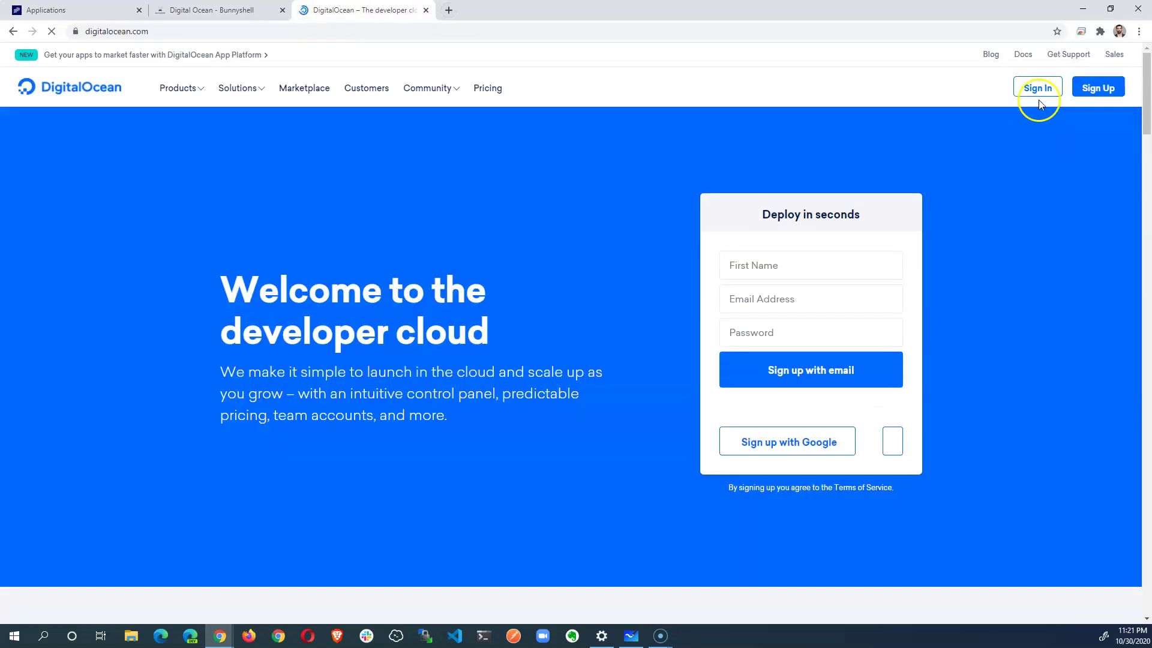
left_click(1037, 88)
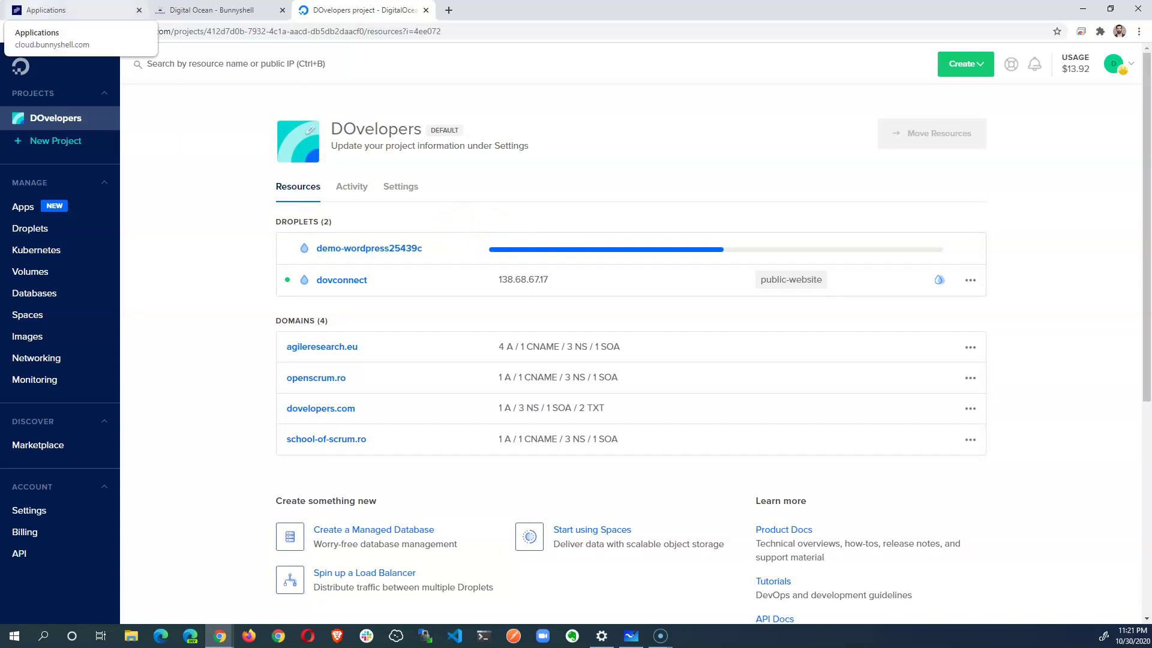
- Return to Bunnyshell and check the creation progress of demo-wordpress among the virtual machines and applications
left_click(72, 10)
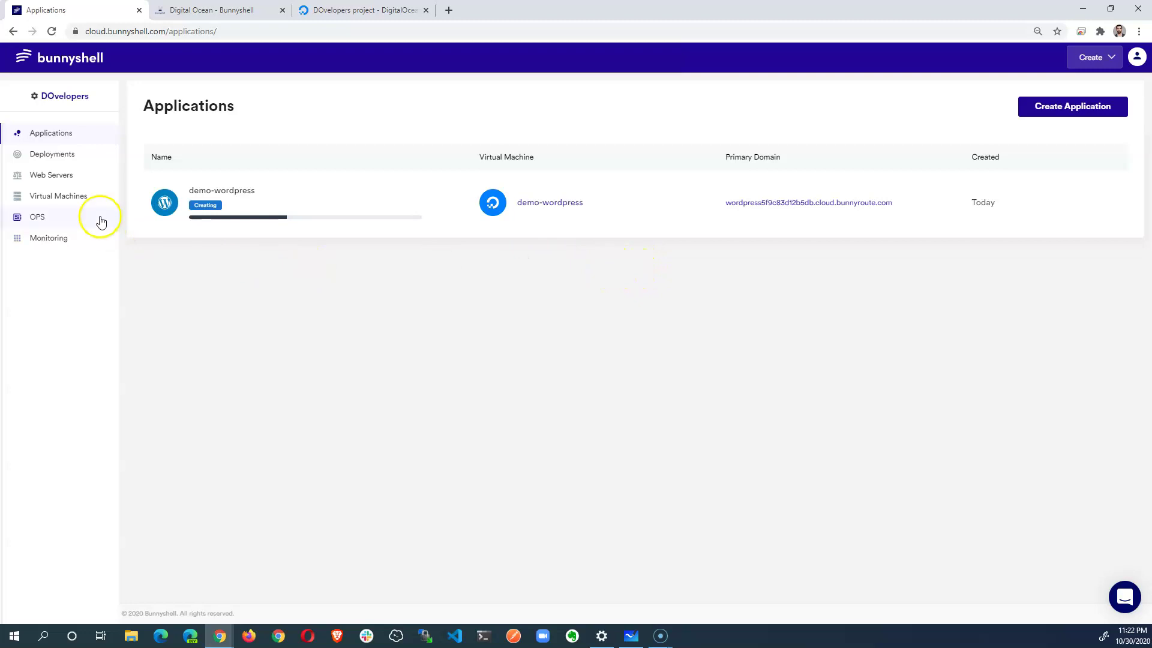
left_click(69, 204)
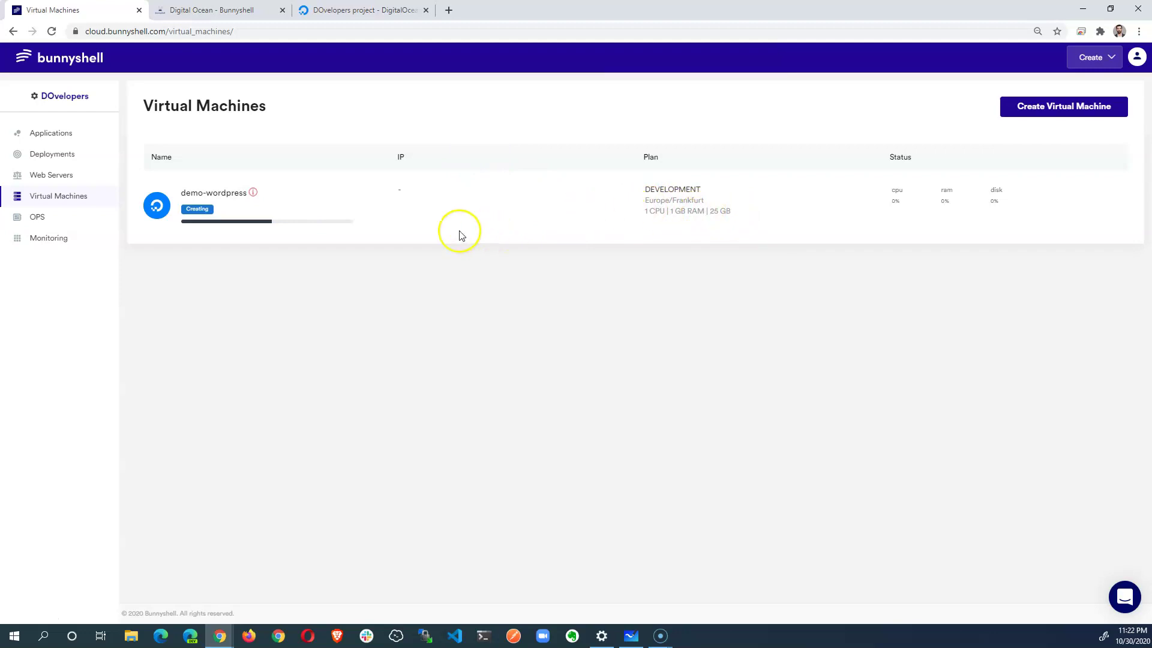
left_click(74, 132)
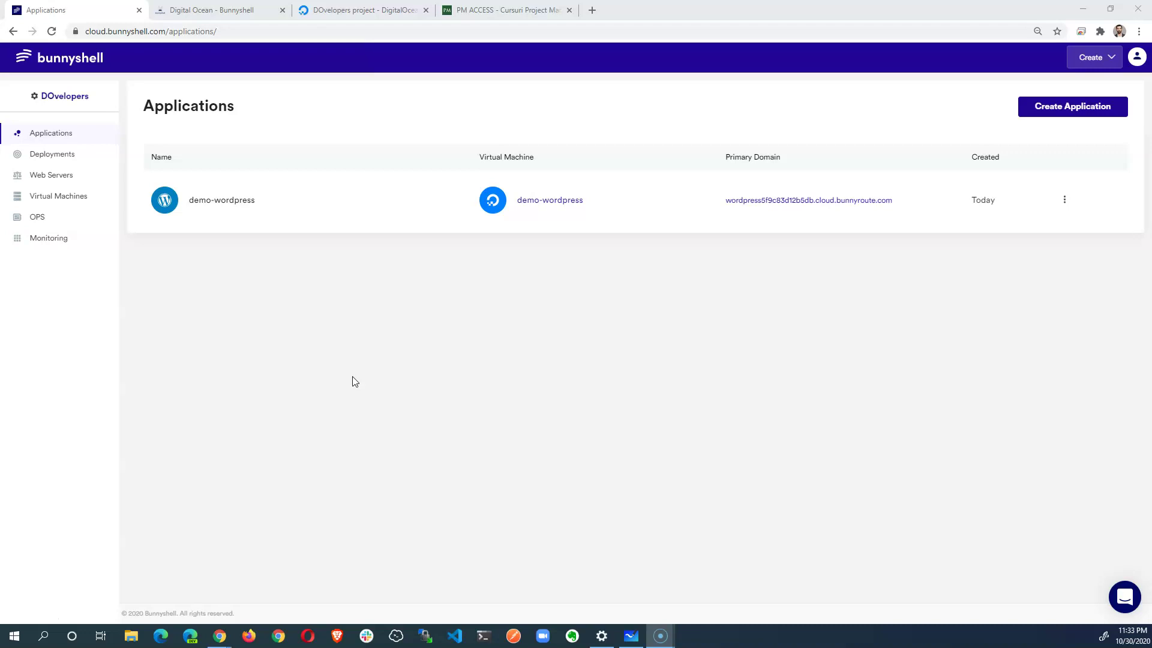
- Visit demo-wordpress at its primary domain, look through the WordPress home page, and return to the Bunnyshell applications
left_click(796, 204)
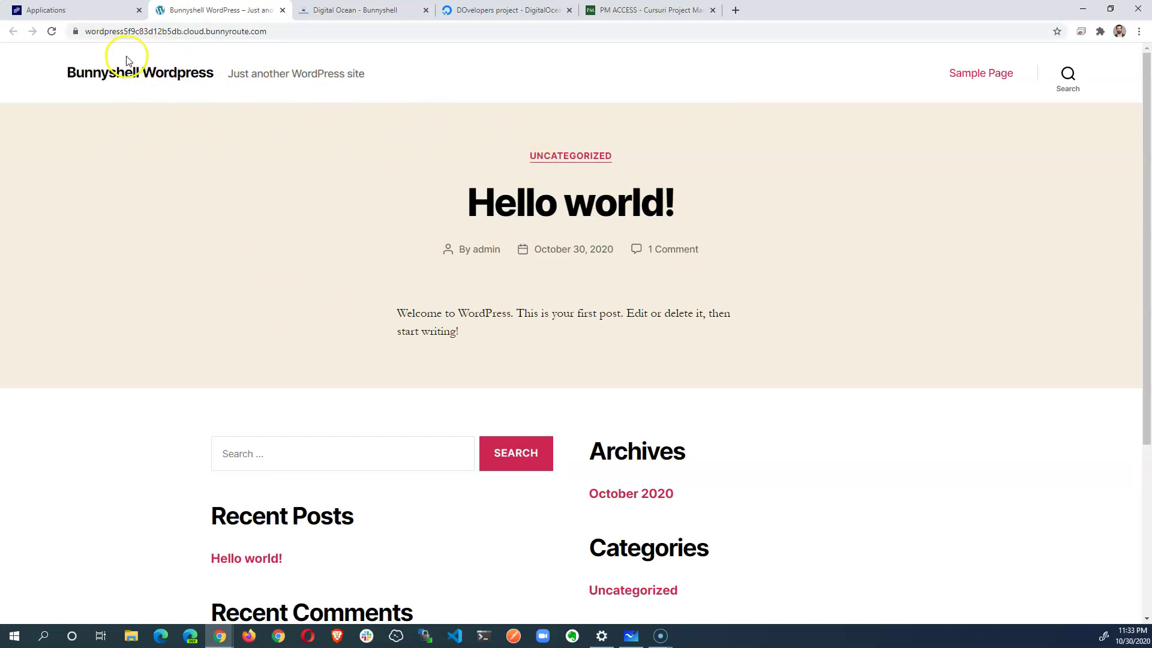
scroll(443, 447, "down", 4)
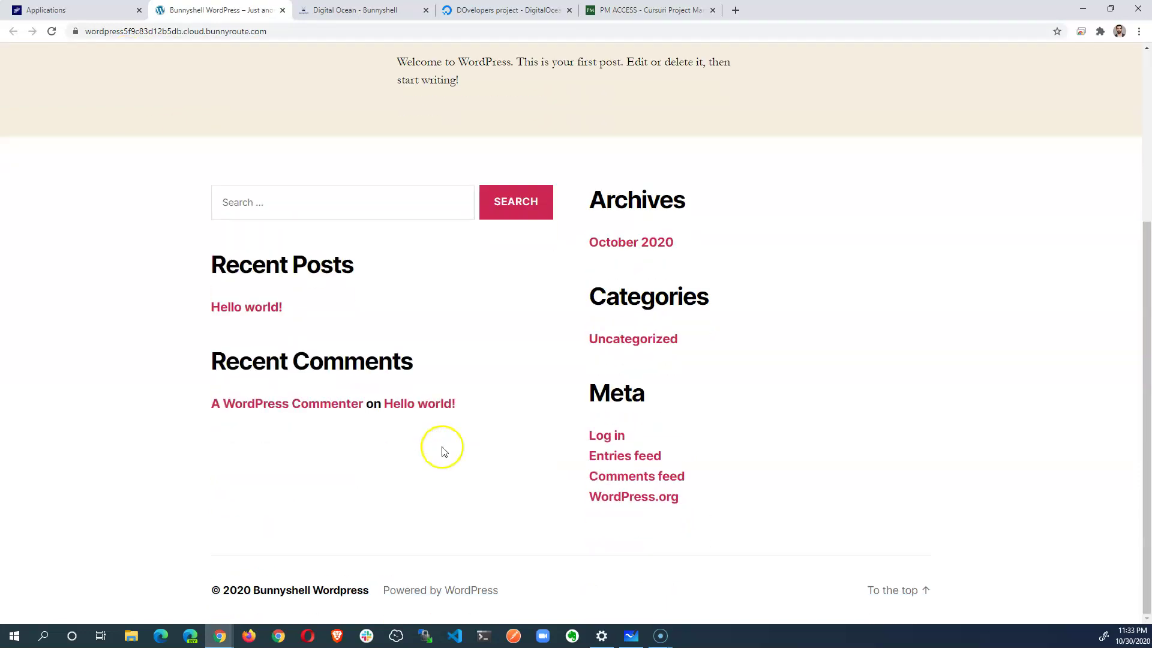
scroll(443, 451, "up", 4)
left_click(46, 10)
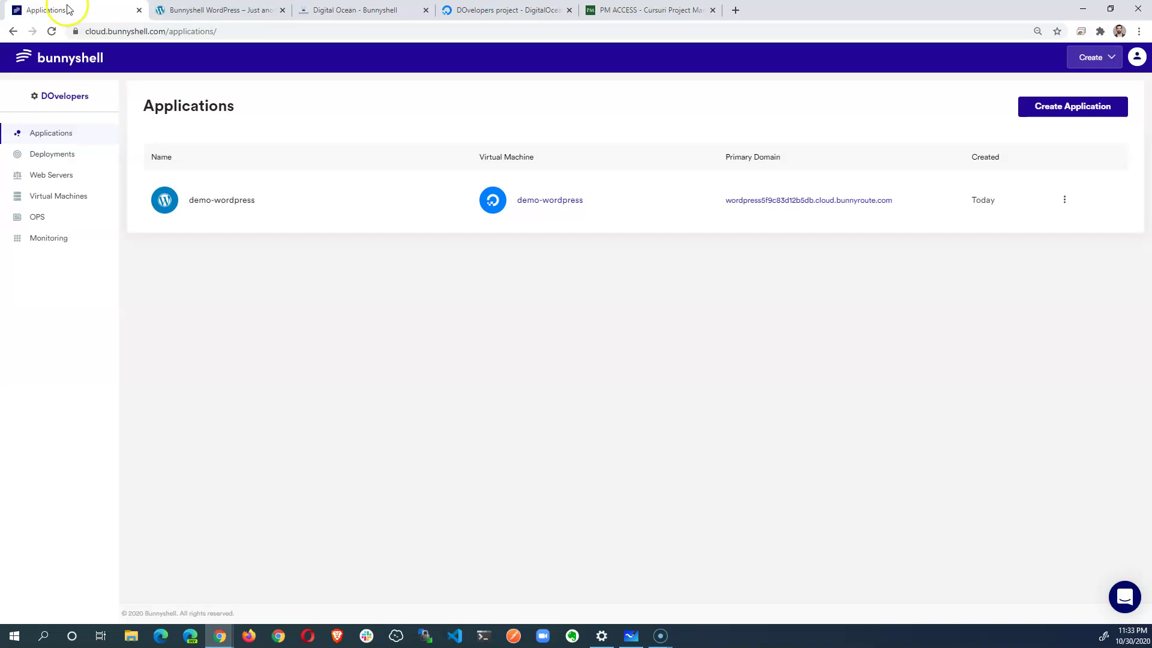
- Open the demo-wordpress application's access details and copy its SFTP username
left_click(218, 199)
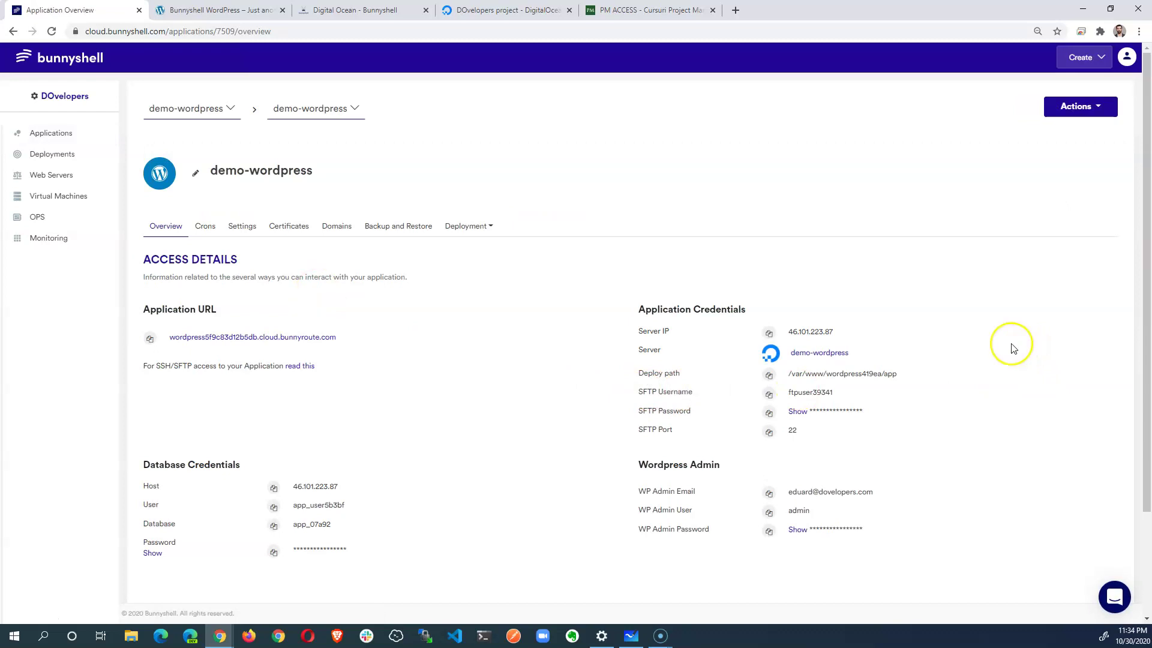
scroll(1013, 348, "down", 2)
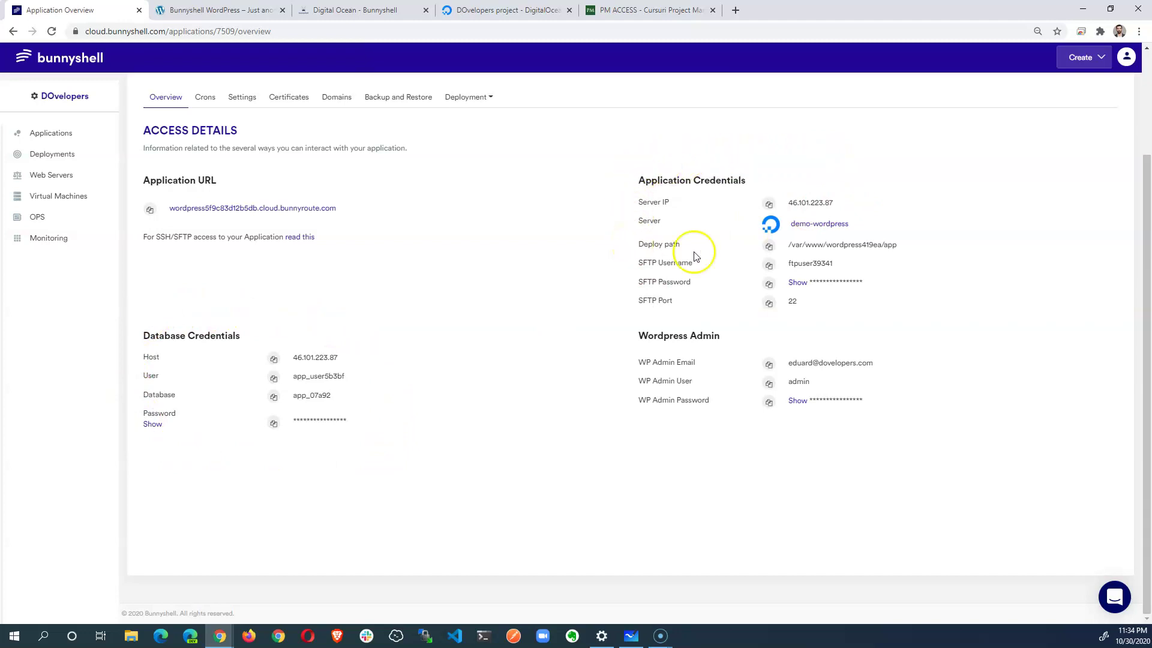
left_click(770, 267)
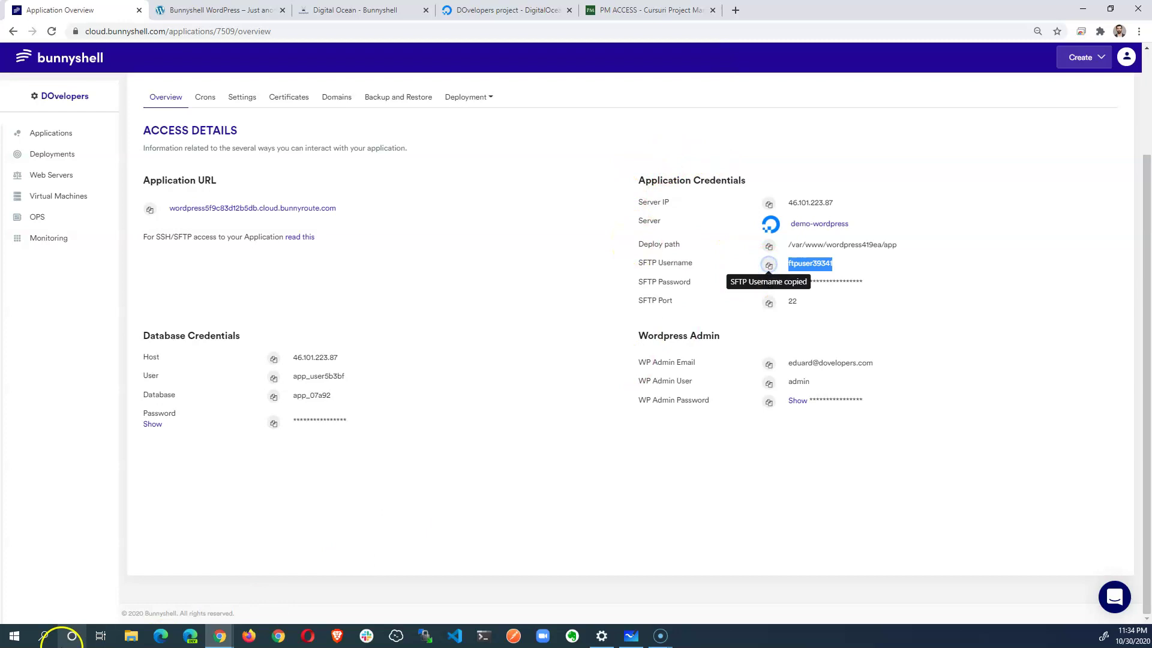
- Search Windows for WinSCP and launch it
left_click(57, 640)
type("scp")
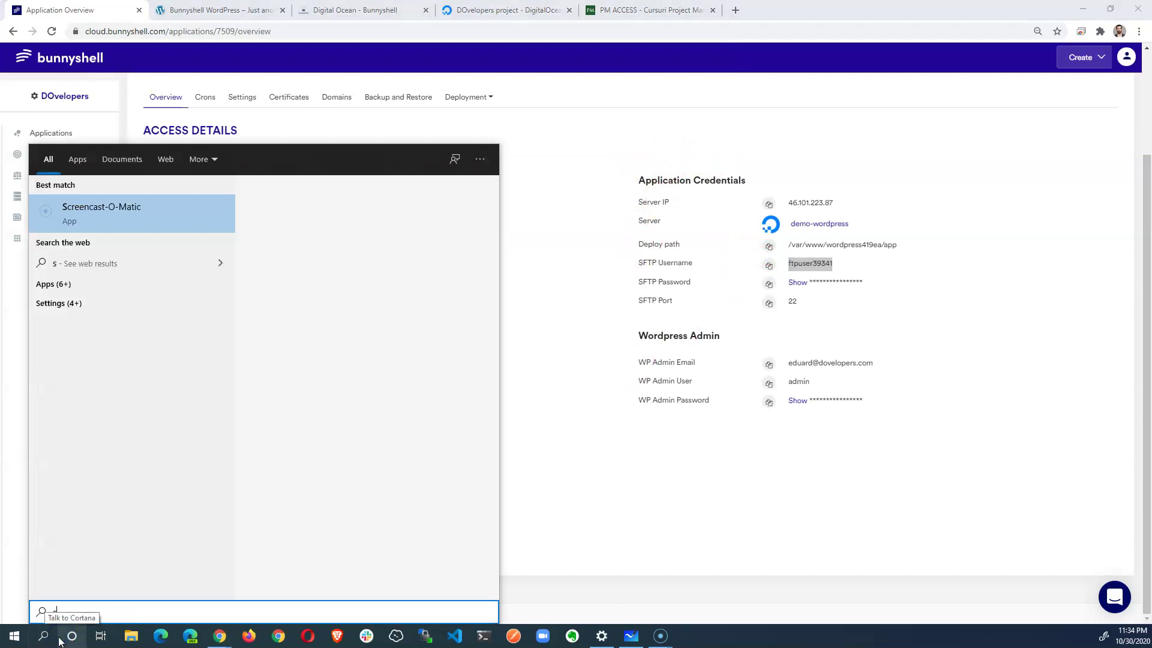
key("BackSpace")
key("BackSpace")
key("BackSpace")
type("win")
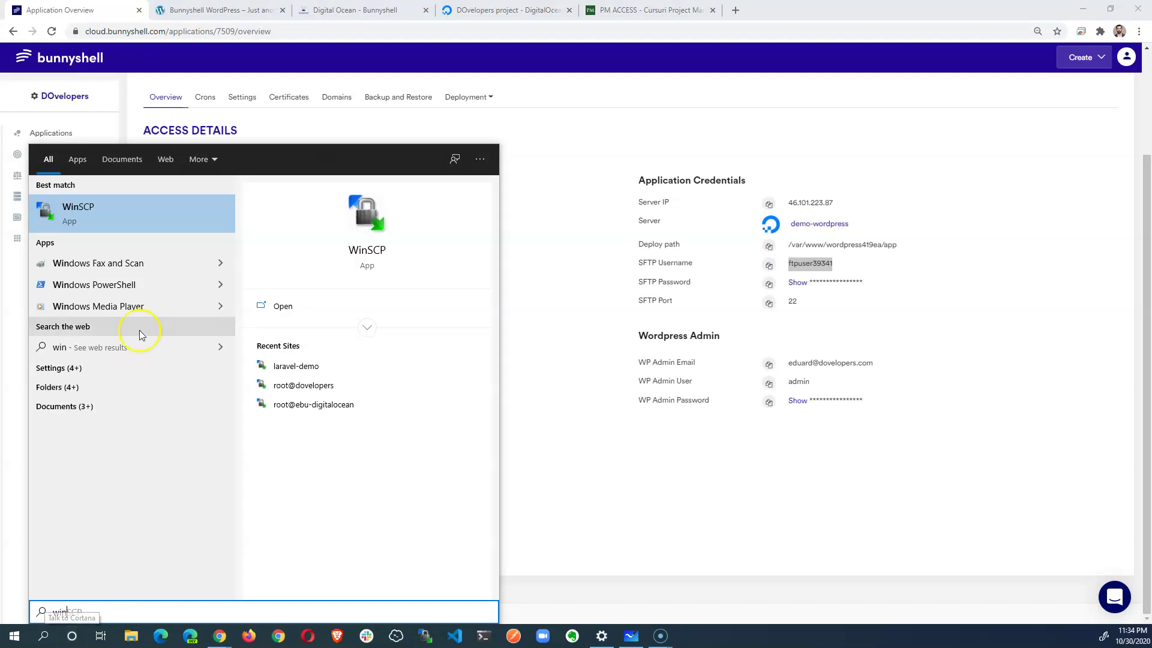
left_click(108, 207)
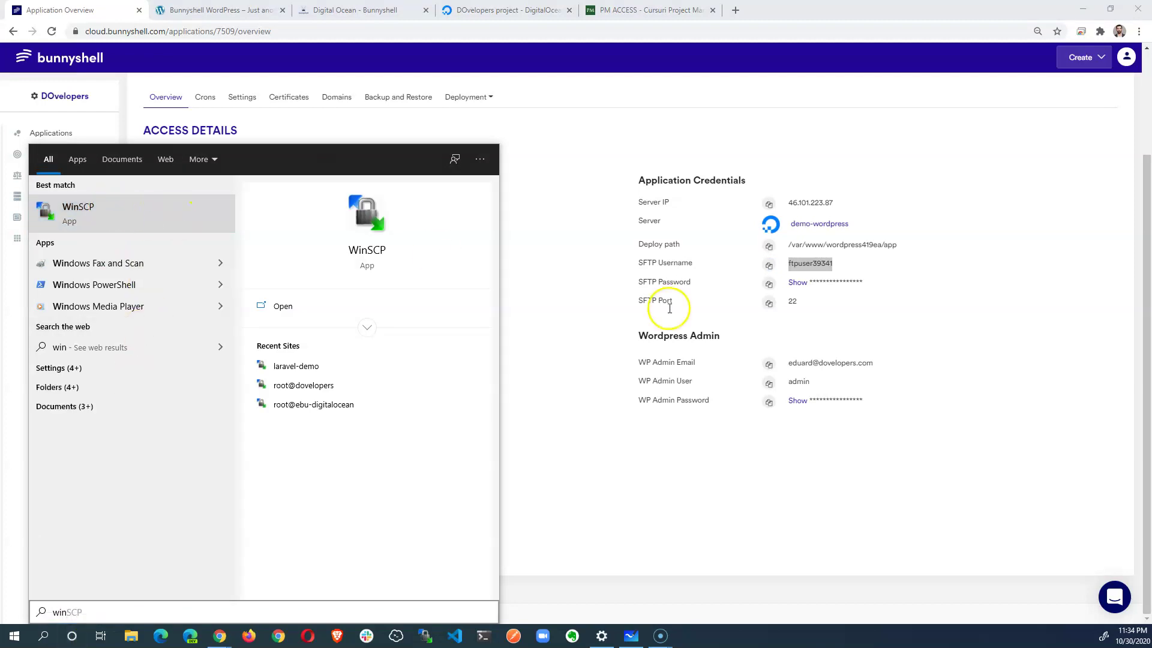
left_click(183, 219)
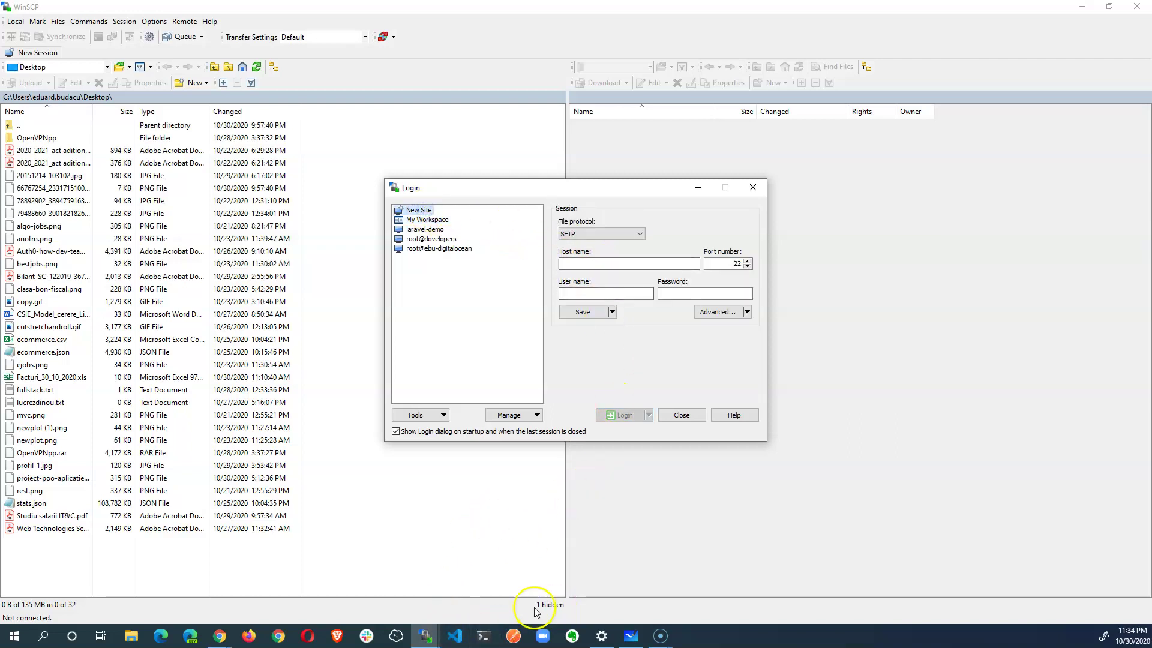
- Fill in the WinSCP login's user name and password with the SFTP credentials copied from the demo-wordpress application
mouse_move(216, 639)
left_click(274, 607)
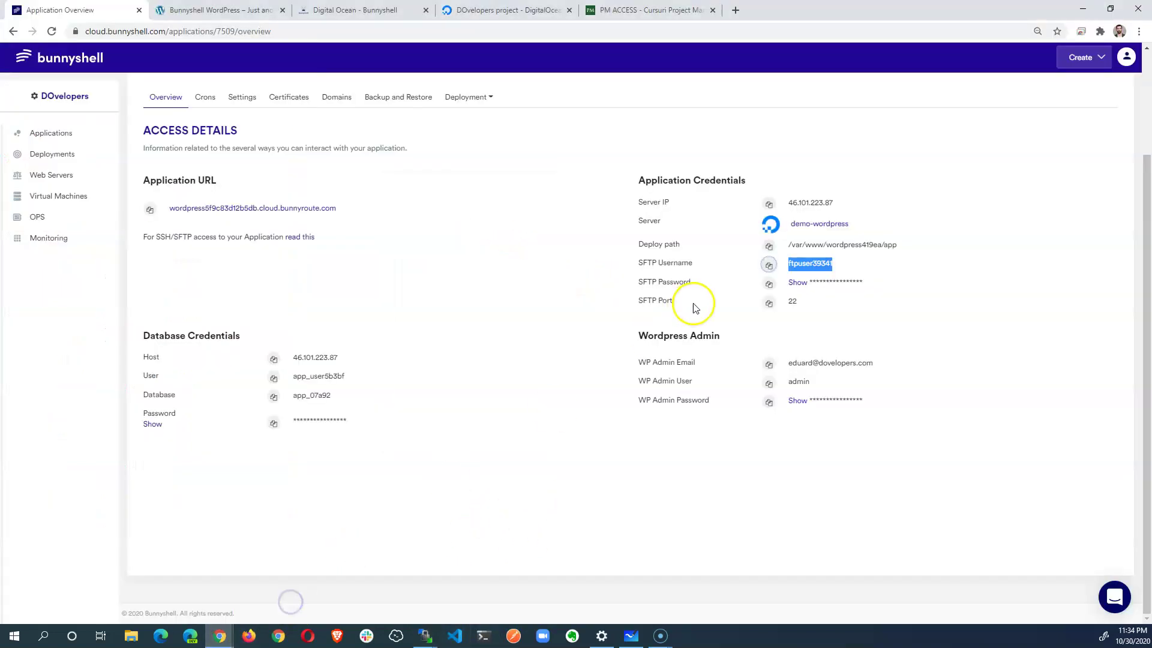
key("alt+Tab")
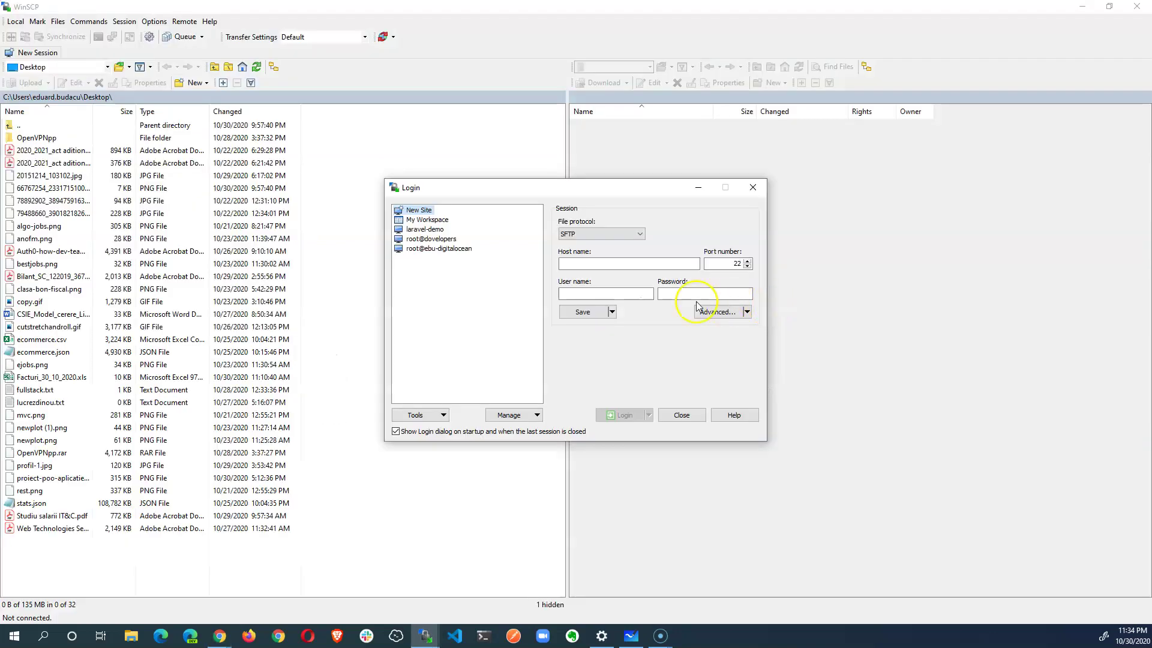
left_click(743, 293)
key("alt+Tab")
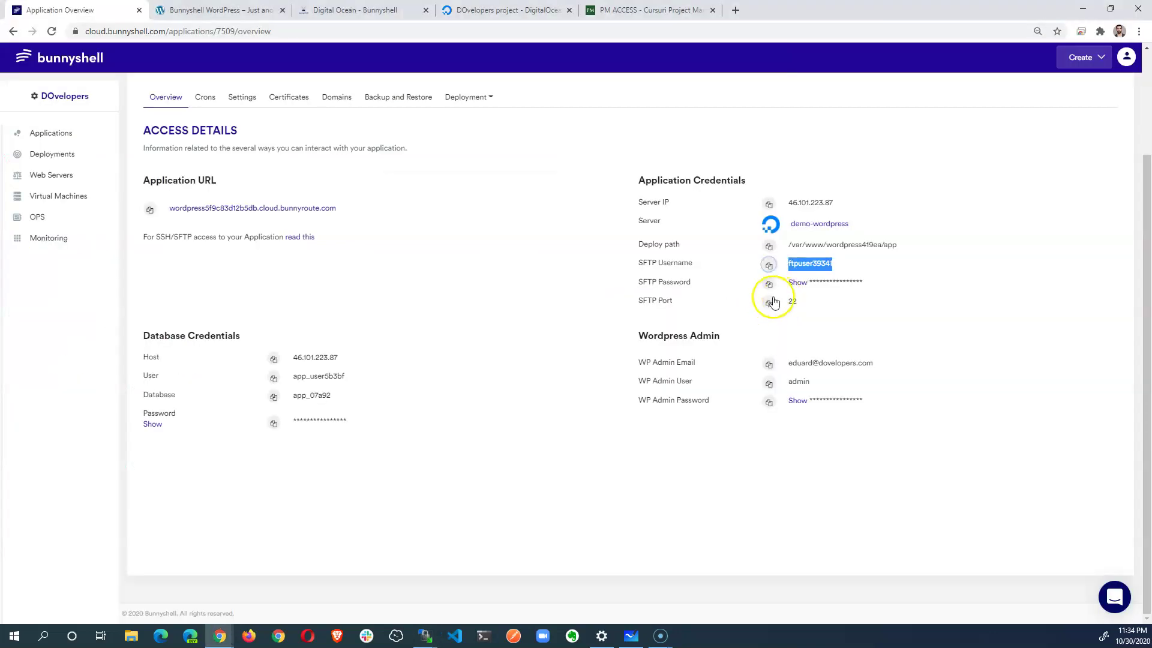
left_click(768, 284)
key("alt+Tab")
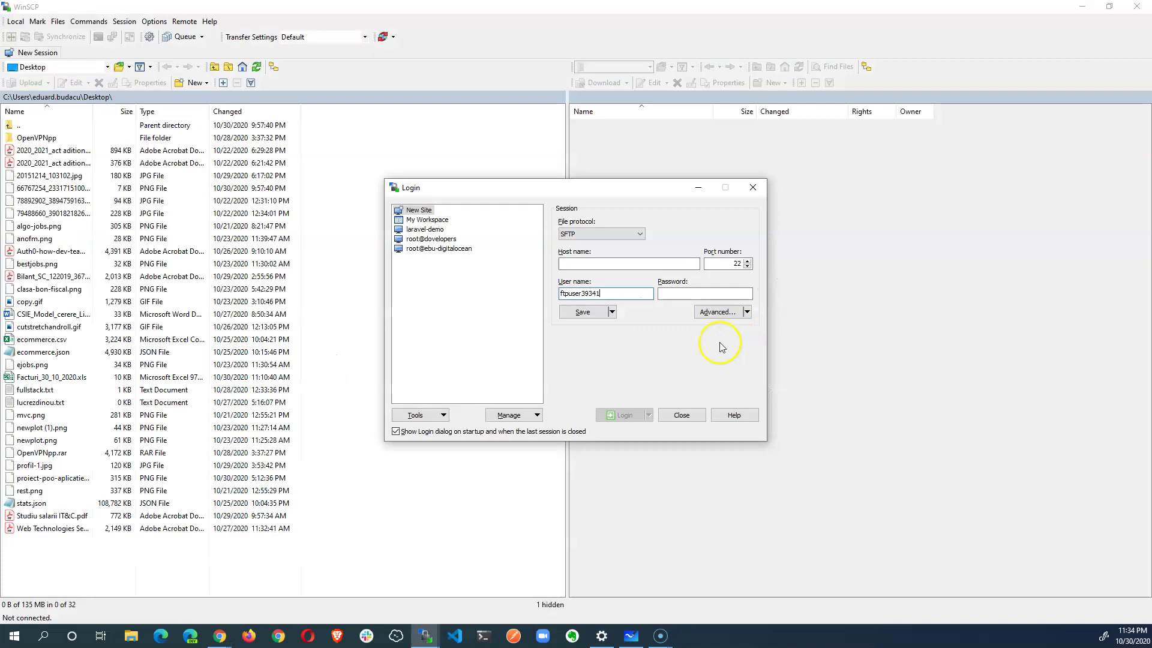
key("alt+Tab")
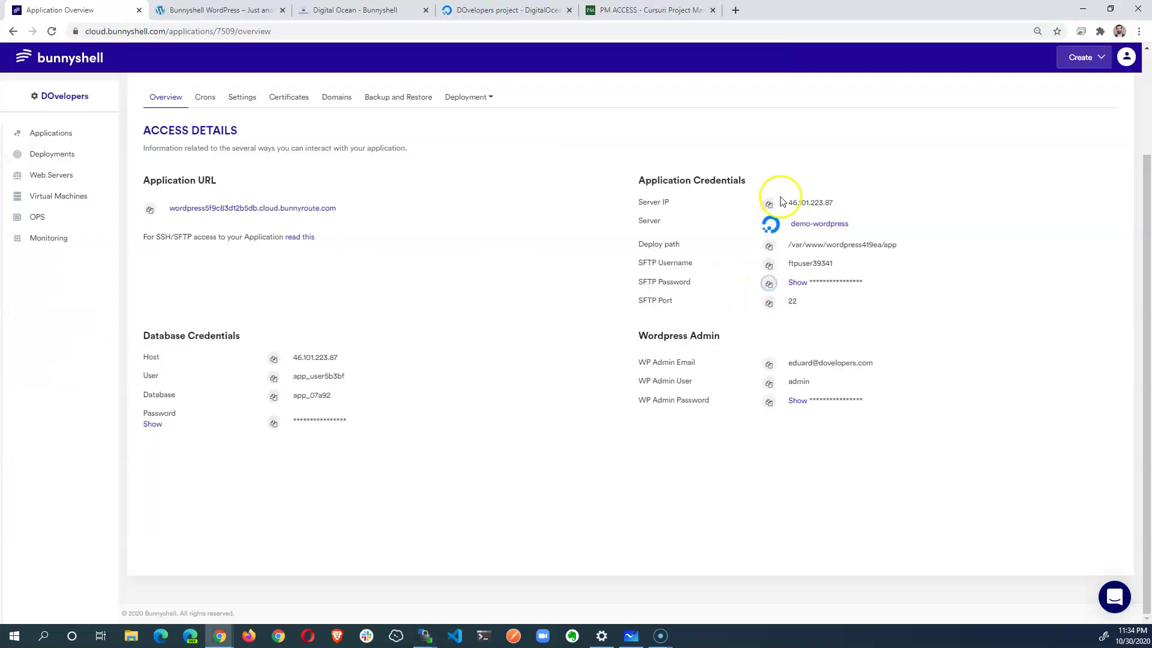
- Set the WinSCP host name to the server IP 46.101.223.87 copied from Bunnyshell and log in, accepting the server's host key
left_click(770, 207)
key("alt+Tab")
left_click(597, 262)
key("ctrl+v")
left_click(624, 414)
key("alt+Tab")
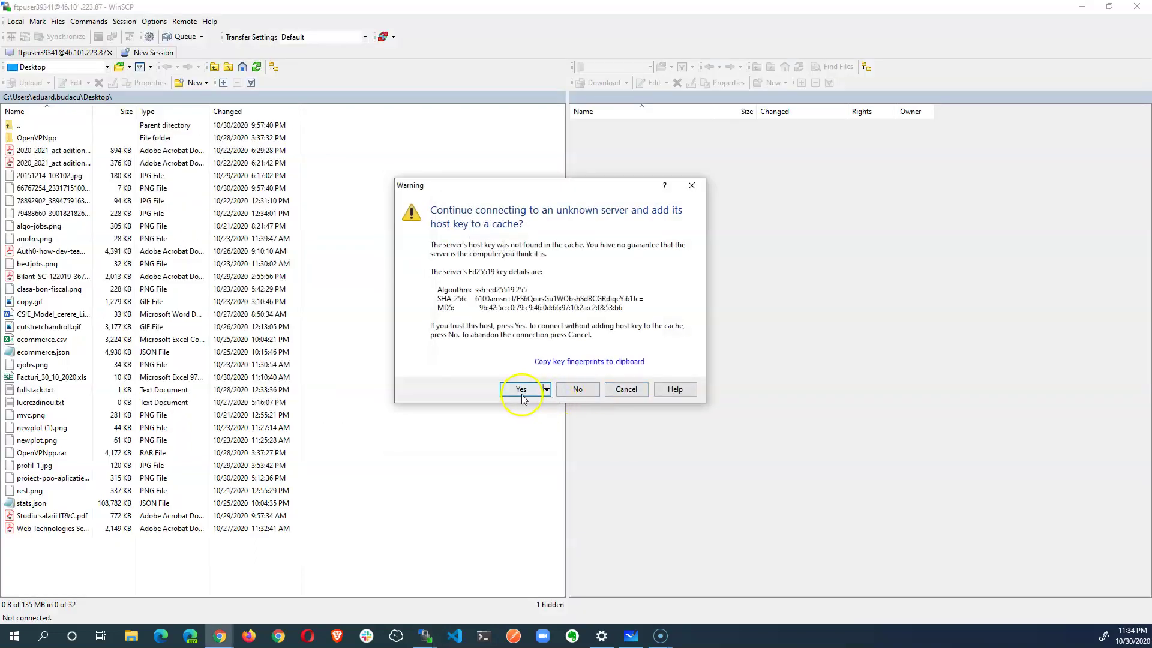
left_click(521, 390)
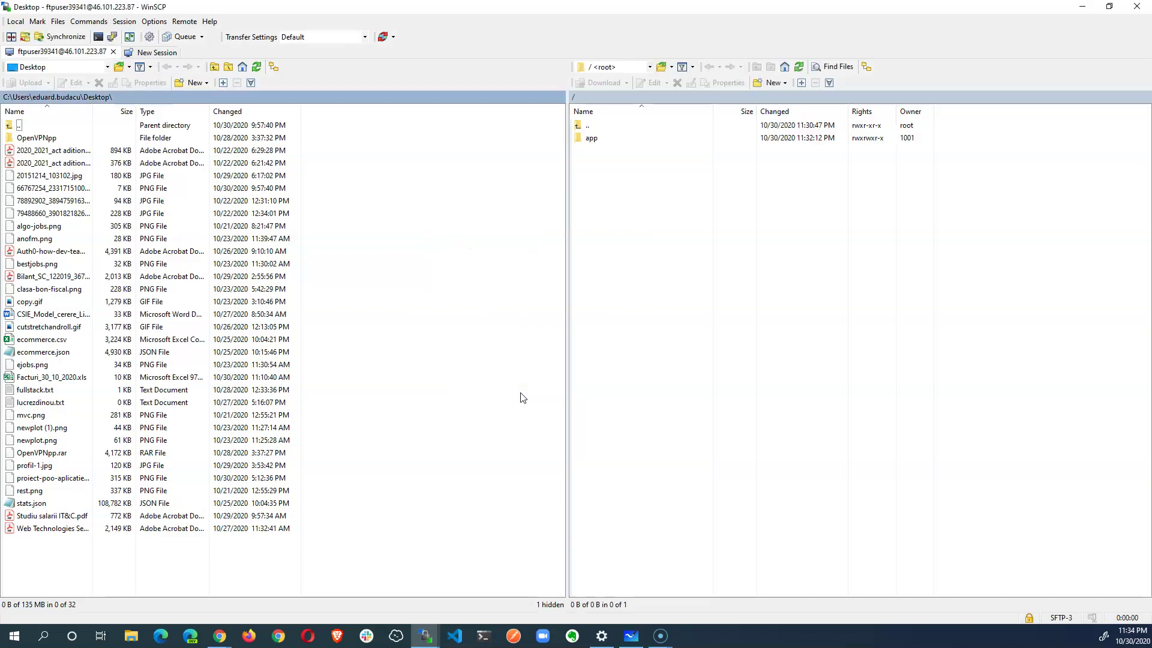
- Open wp-config.php in the server's app folder and read through its database settings and authentication keys
double_click(612, 138)
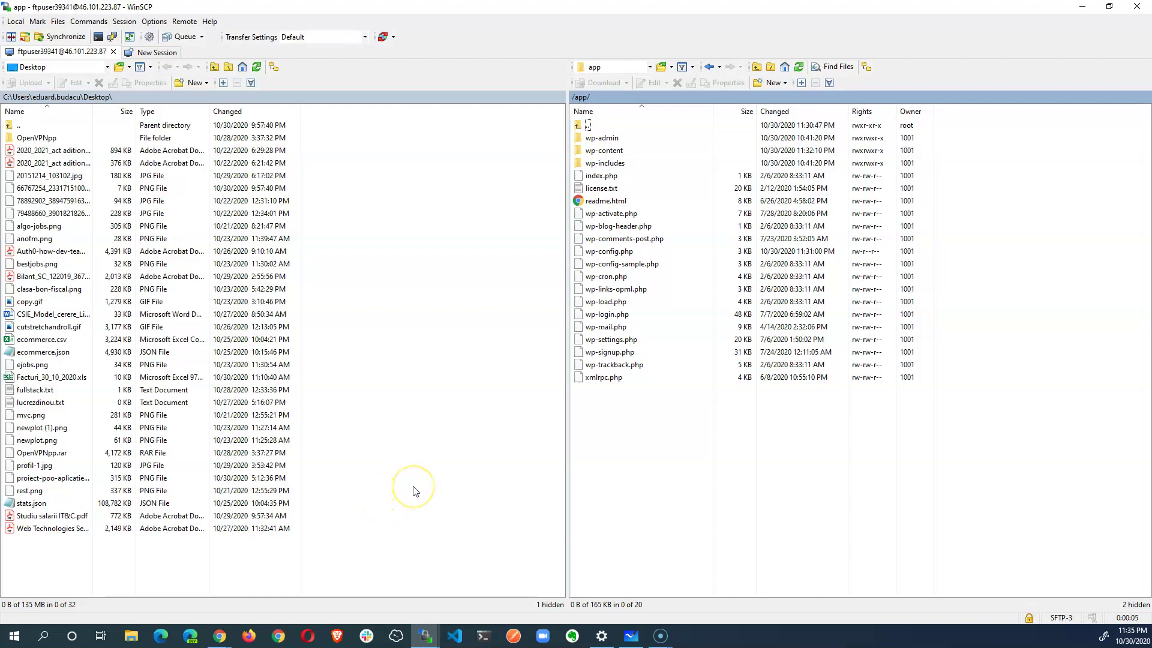
left_click(609, 251)
key("Return")
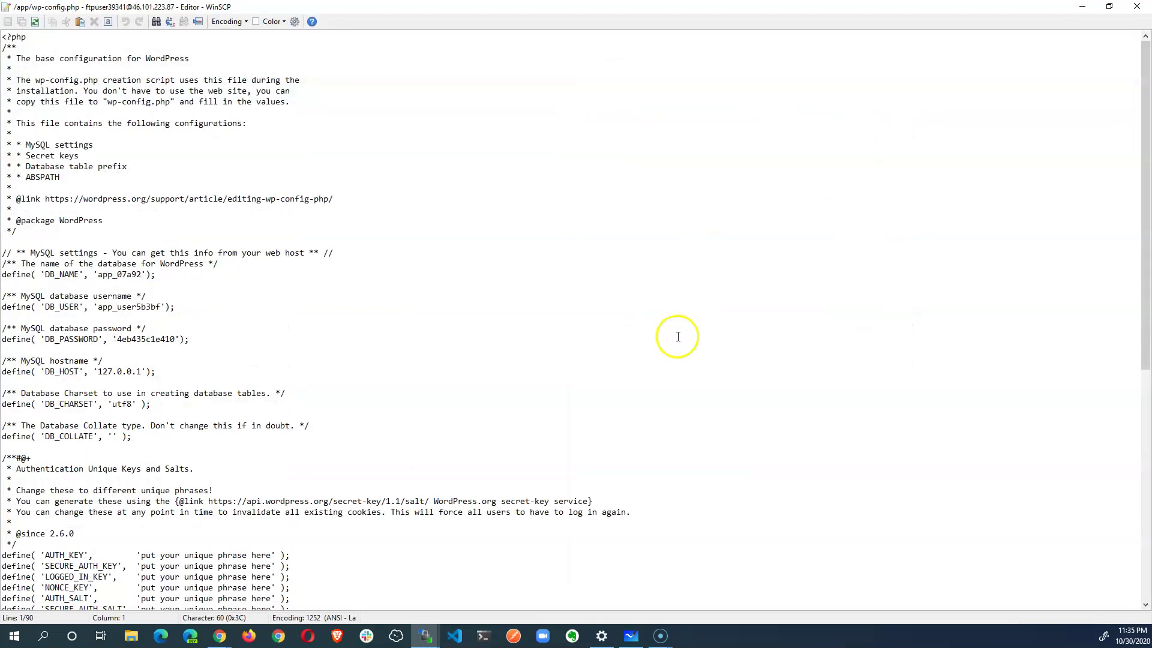
scroll(566, 342, "down", 5)
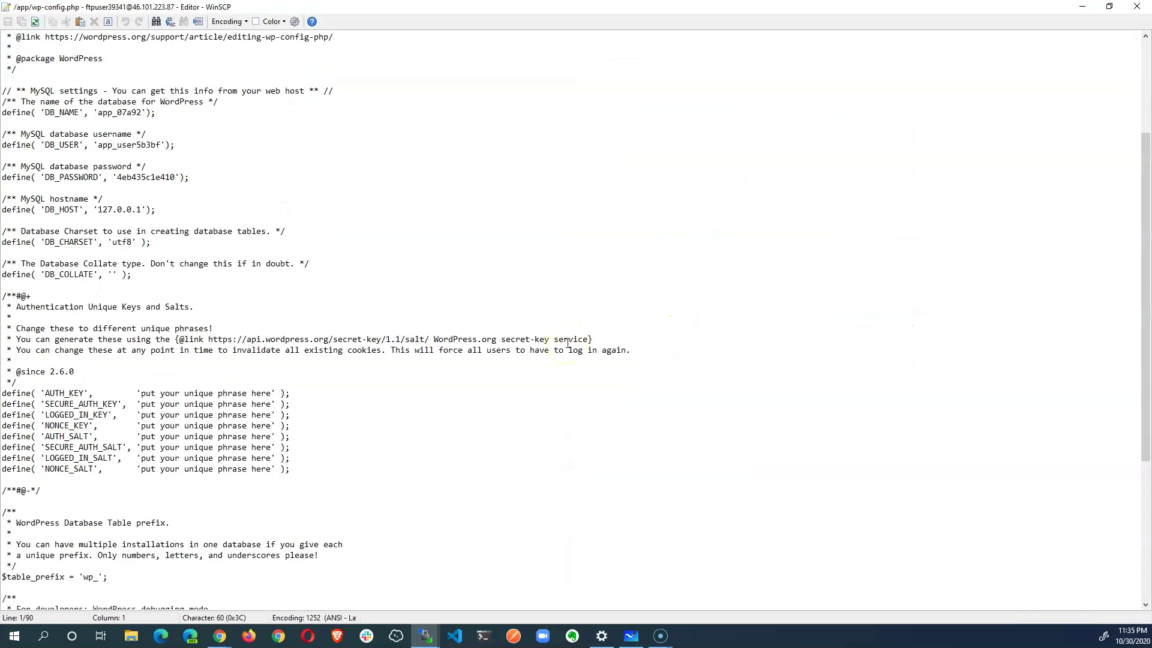
scroll(567, 343, "down", 7)
scroll(567, 343, "up", 12)
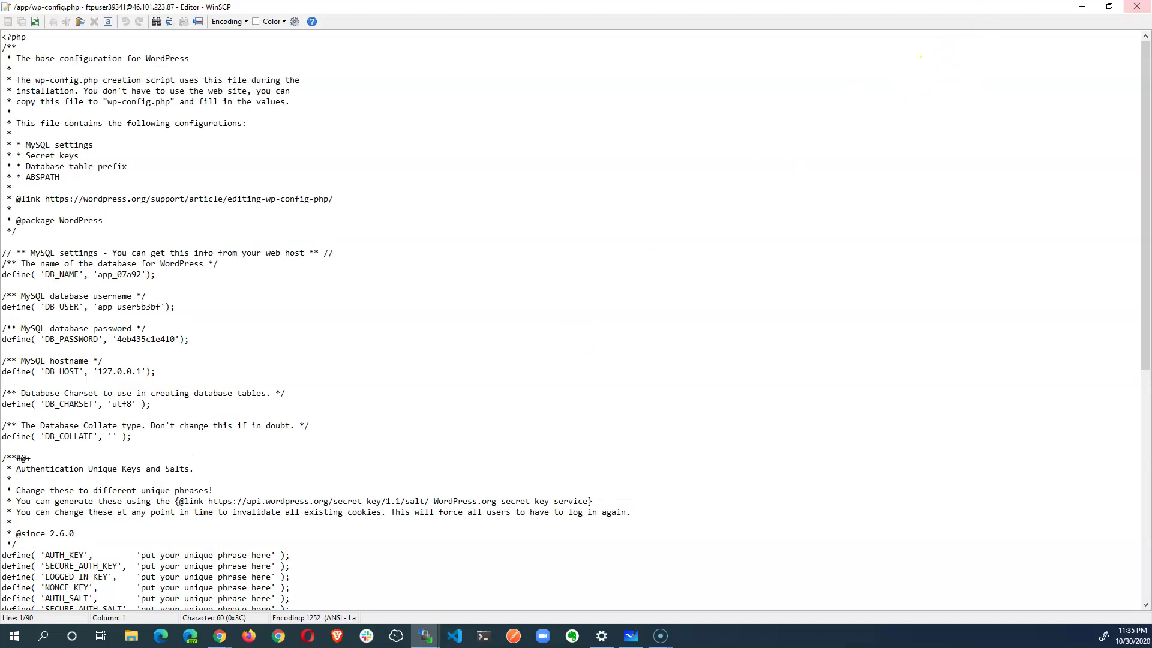
- Close the wp-config.php editor and exit WinSCP, terminating the SFTP session
left_click(1136, 6)
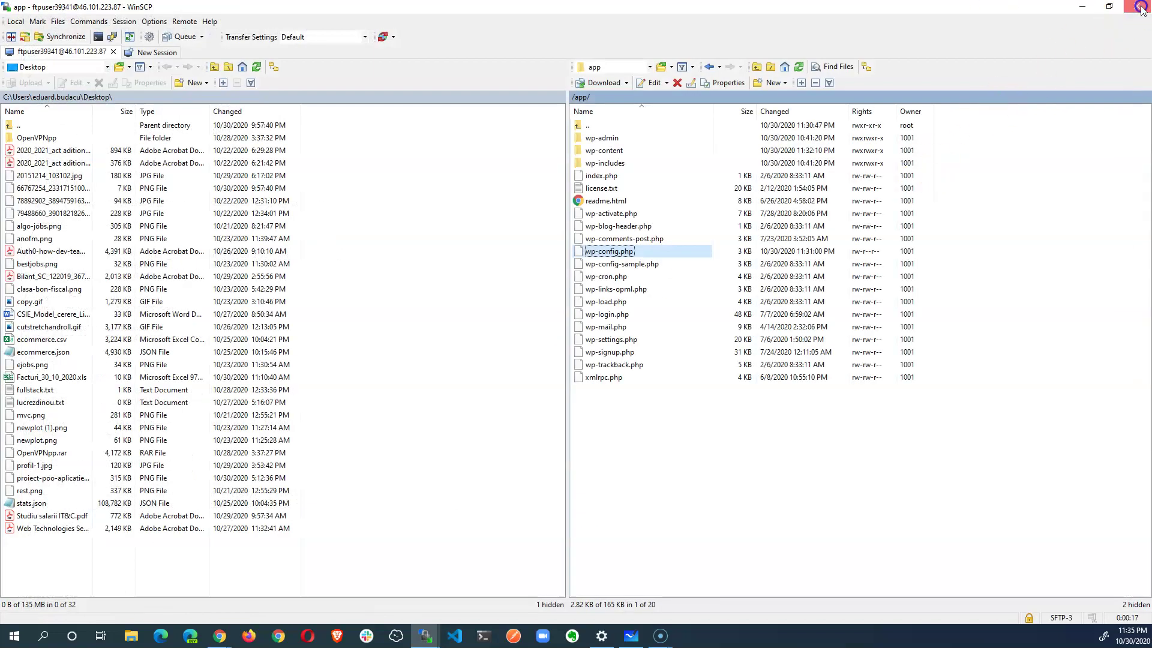
left_click(1140, 7)
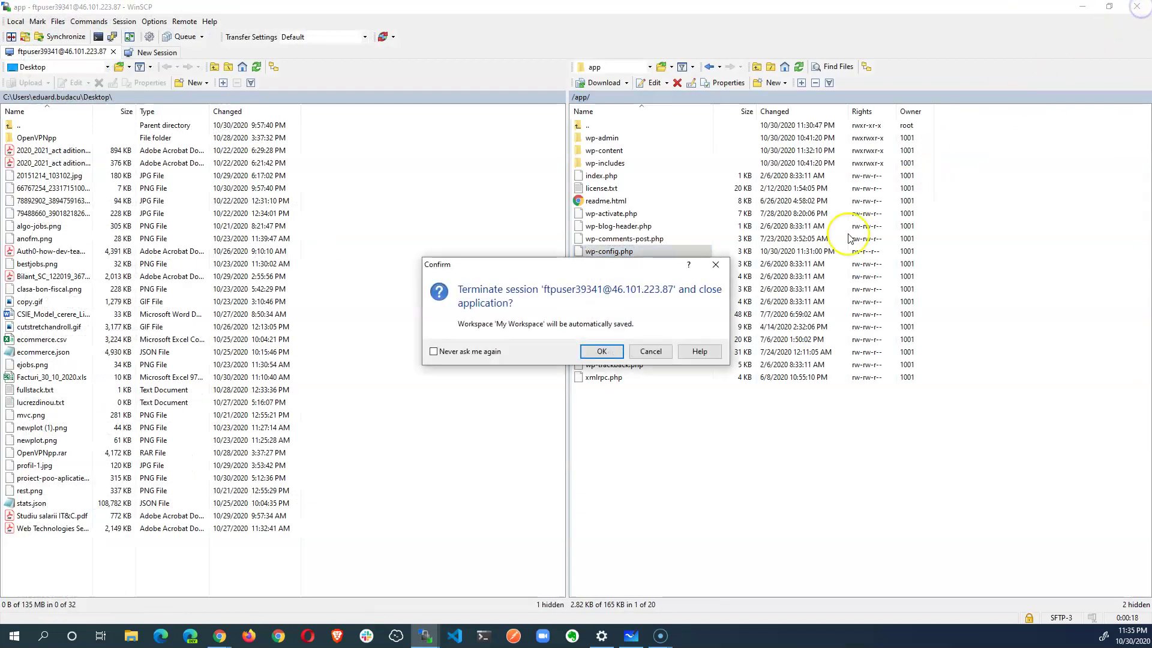
left_click(605, 353)
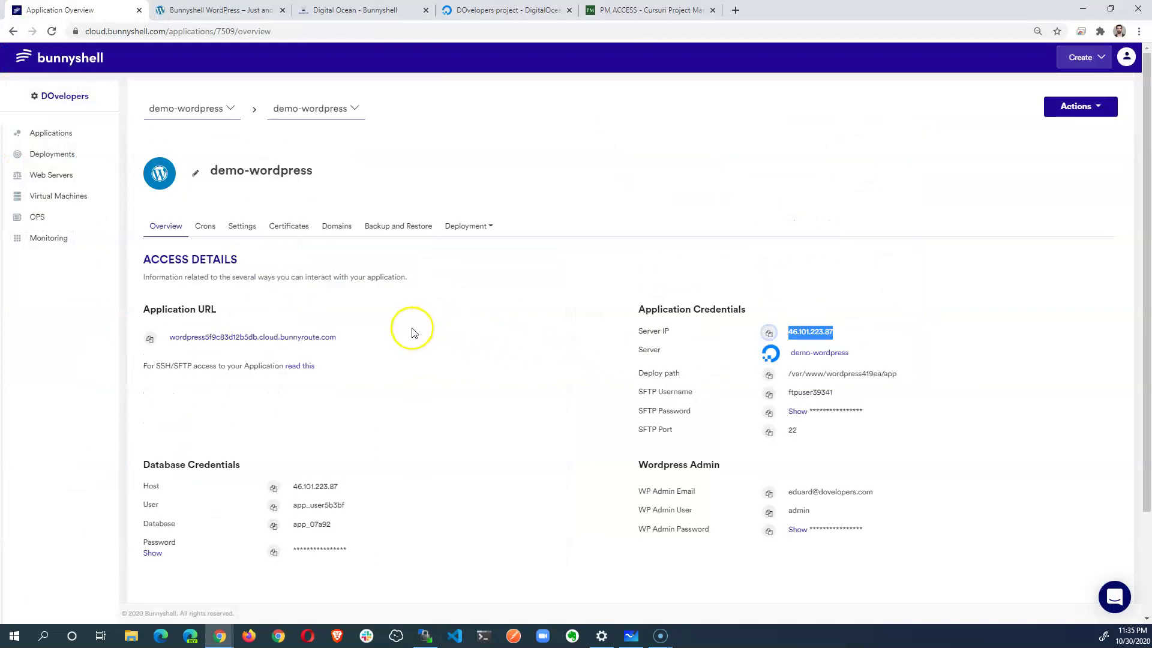
- Open the overview of the demo-wordpress virtual machine in Bunnyshell
left_click(68, 137)
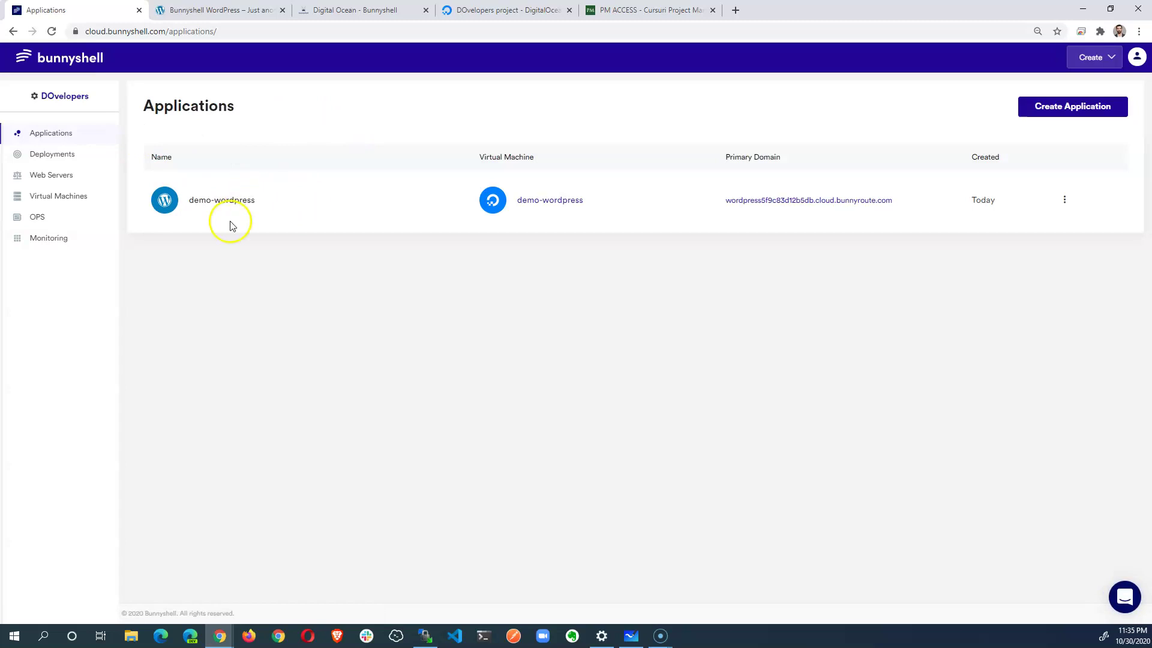
left_click(53, 196)
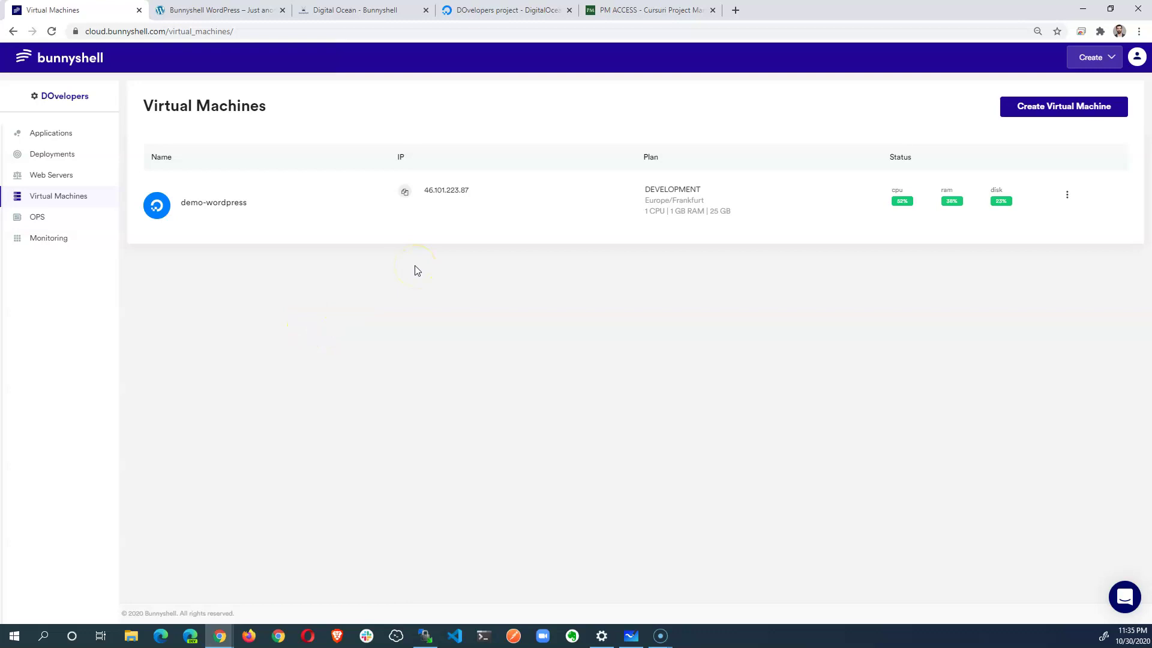
left_click(226, 202)
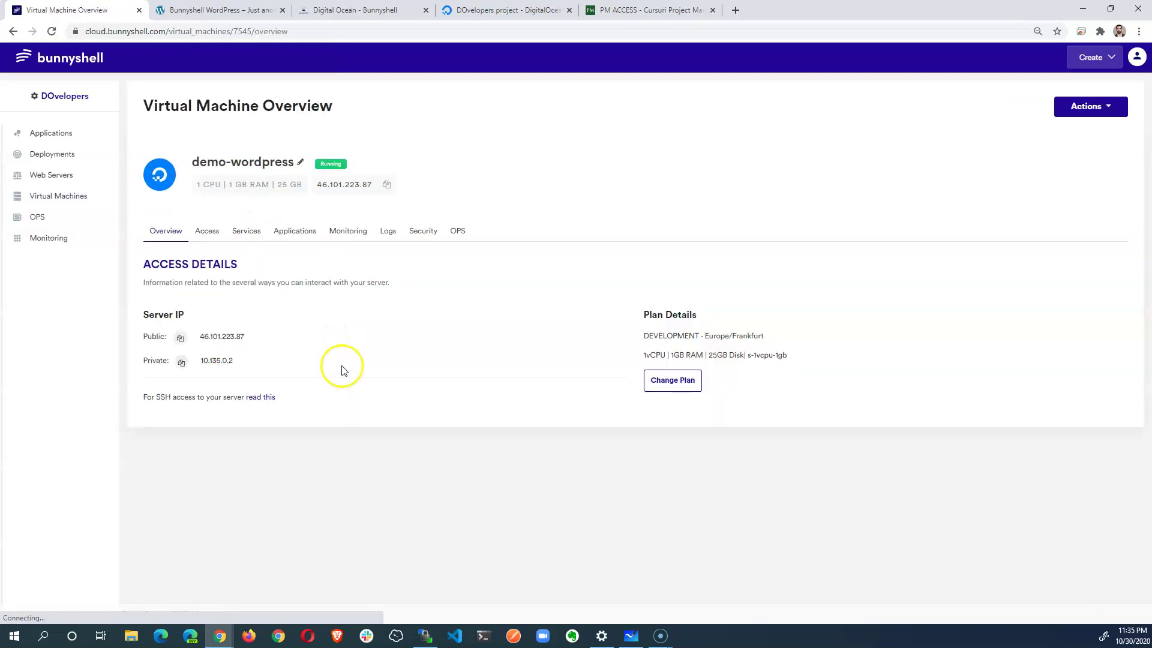